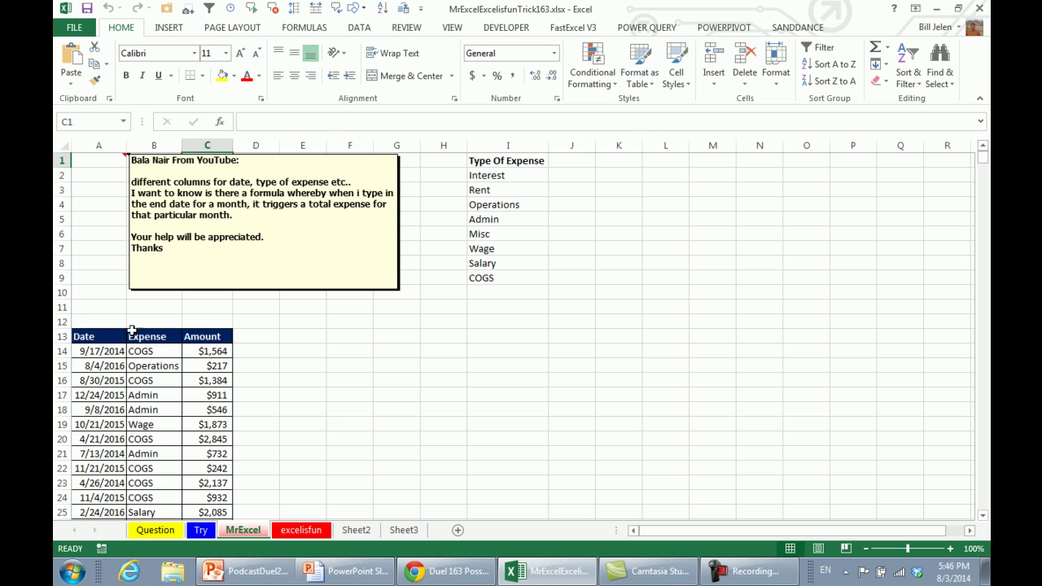
Convert the expense data in A13:C4678 into a table with headers
left_click(114, 352)
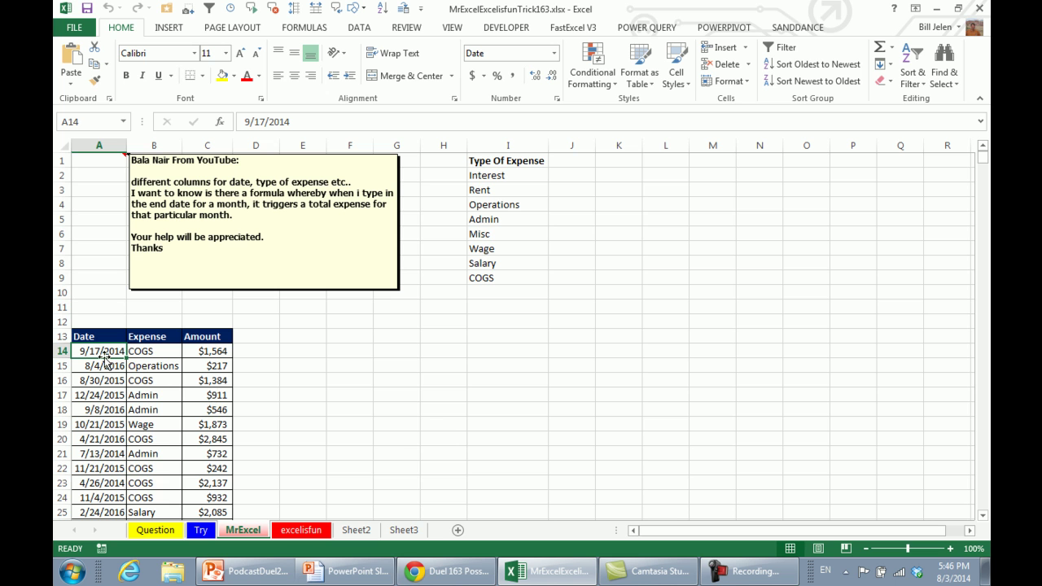
key("ctrl+t")
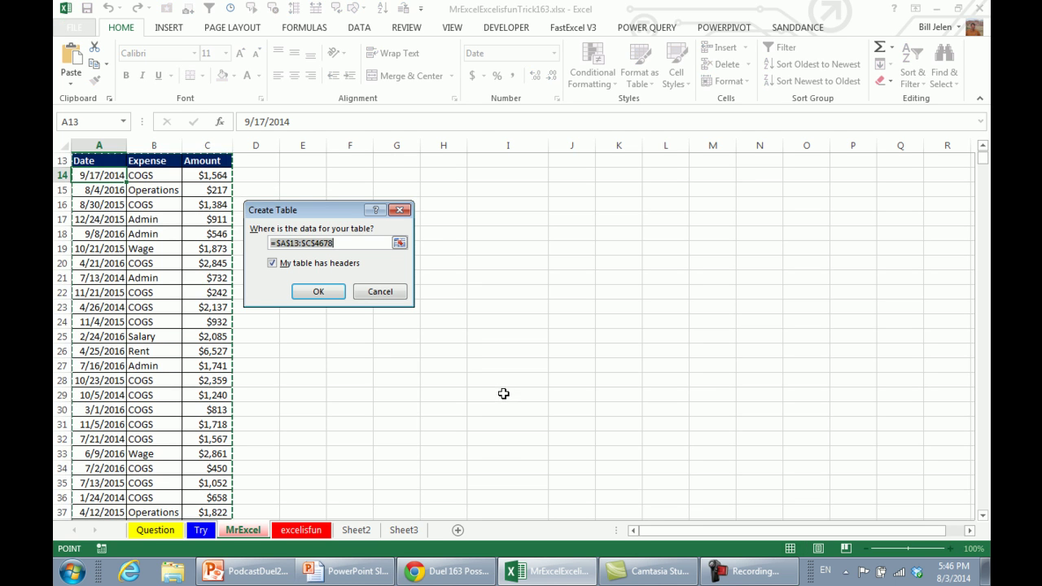
left_click(324, 298)
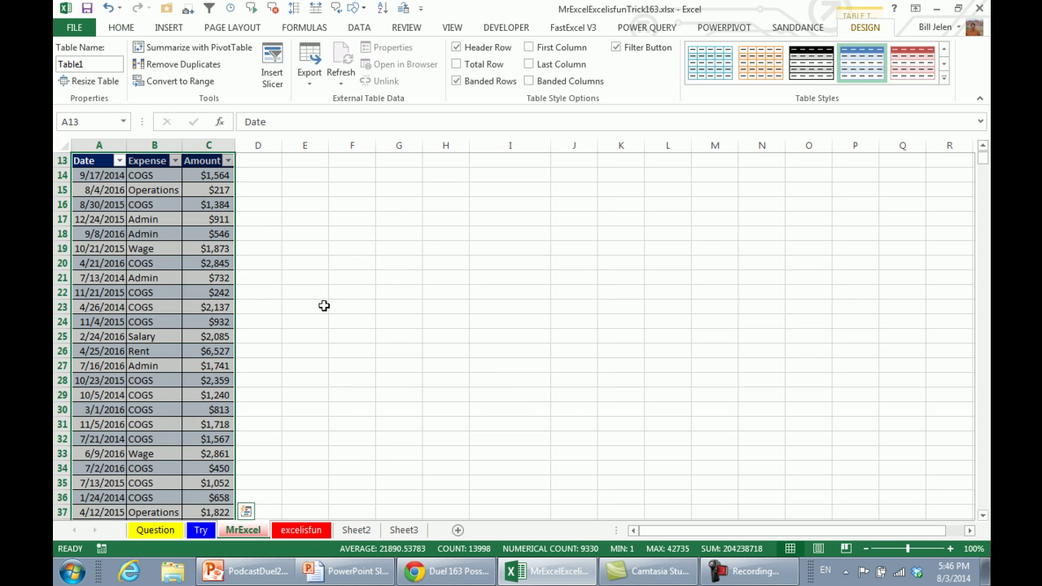
Insert a PivotTable based on Table1 in a new worksheet
left_click(165, 29)
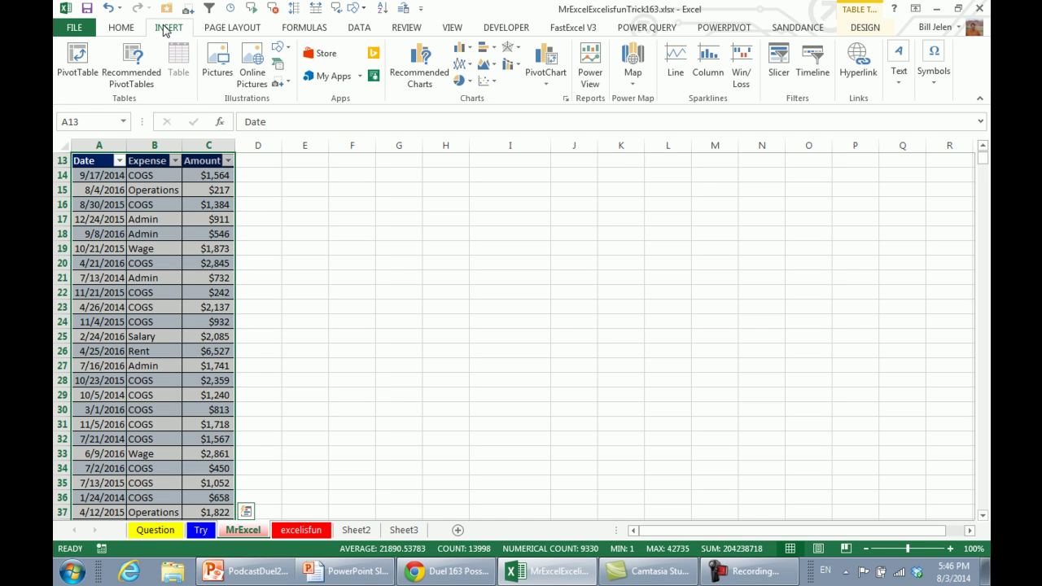
left_click(78, 57)
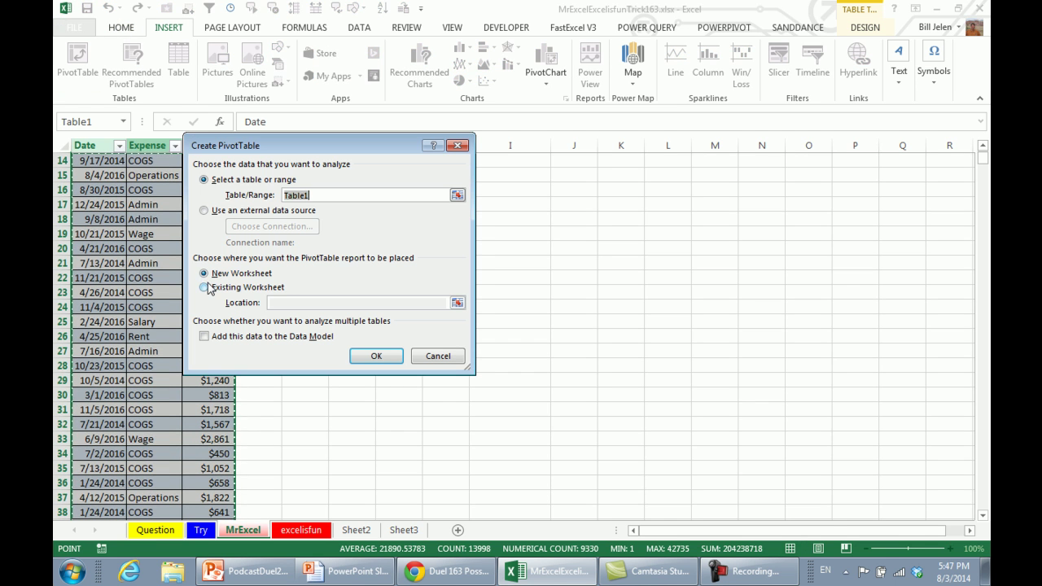
left_click(374, 356)
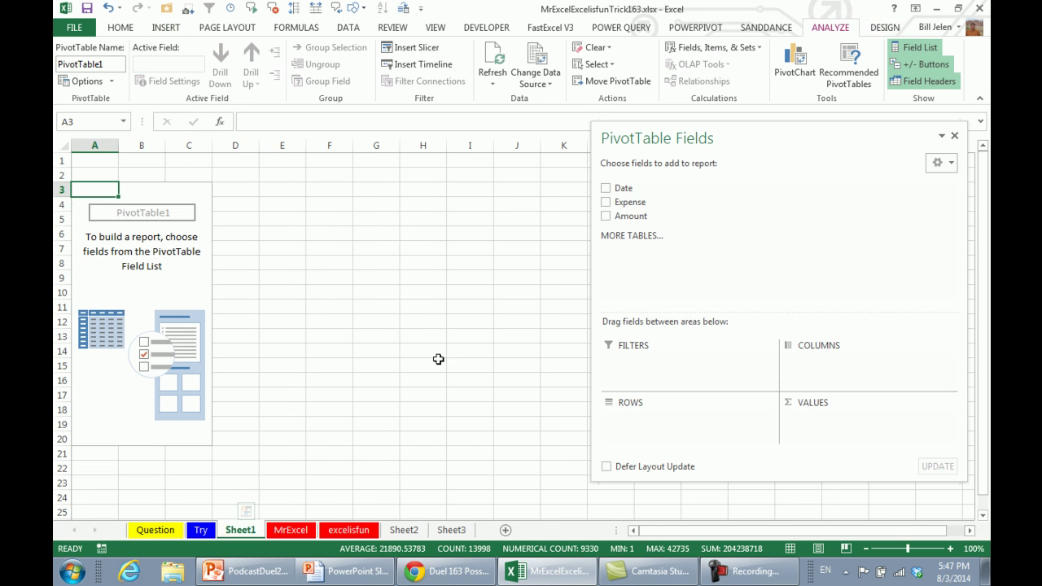
Lay out the PivotTable with Expense in rows, the sum of Amount as values and Date in columns
left_click(607, 204)
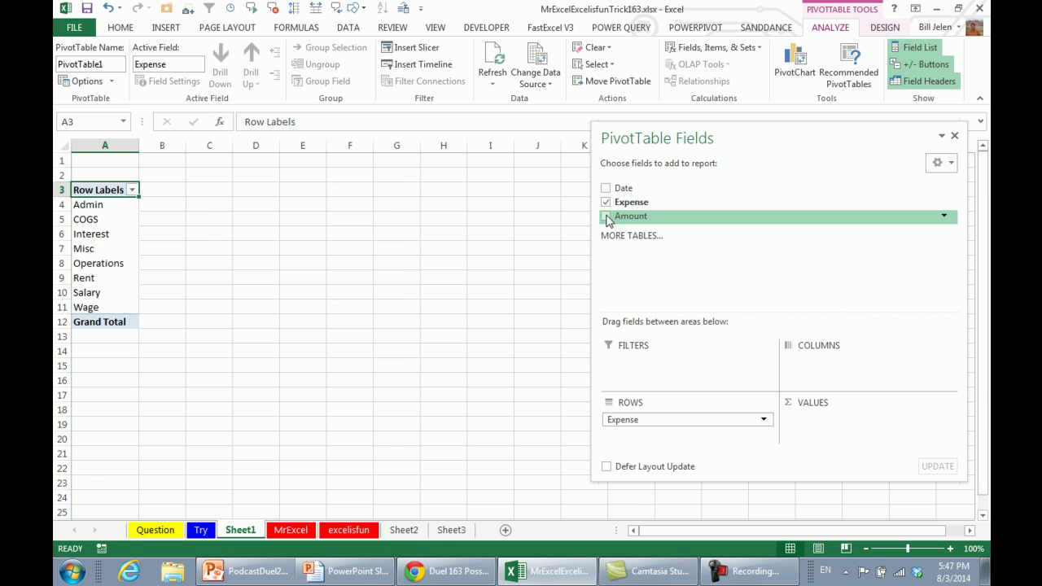
left_click(606, 216)
left_click_drag(615, 188, 840, 362)
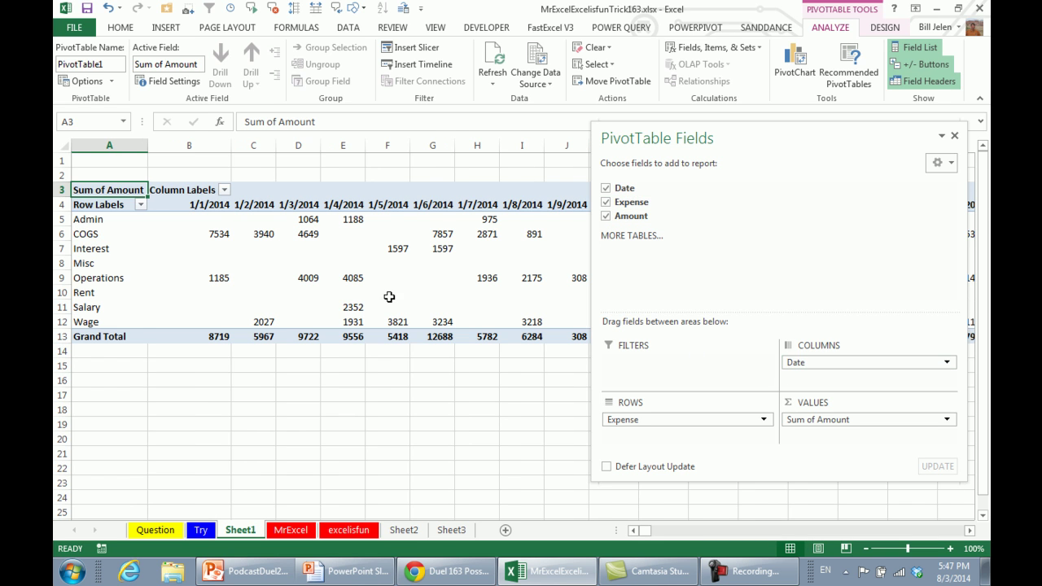
Group the PivotTable's dates by Months and Years, and remove both the Years and Date fields from the columns area
left_click(201, 206)
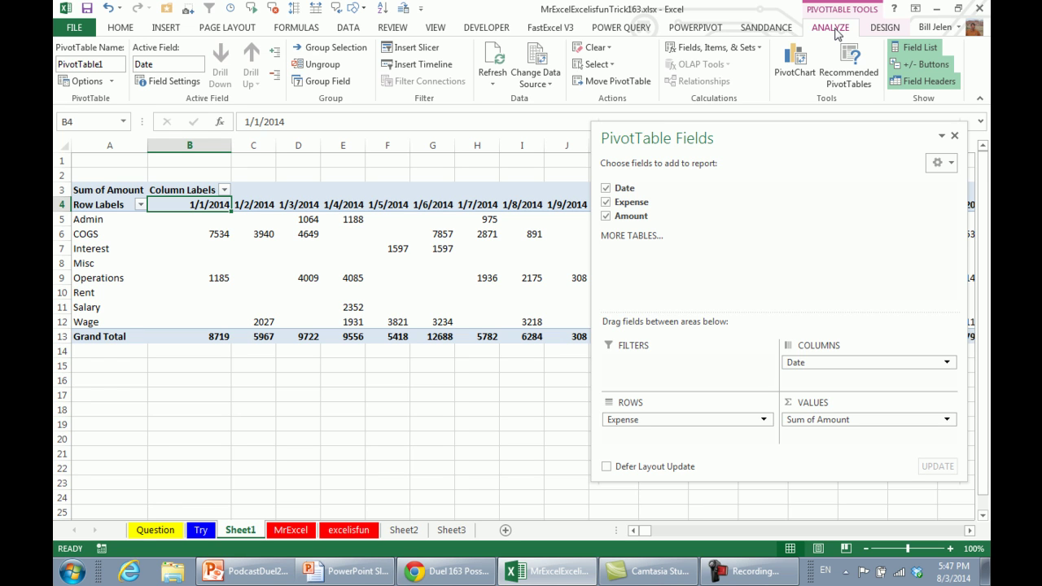
left_click(325, 81)
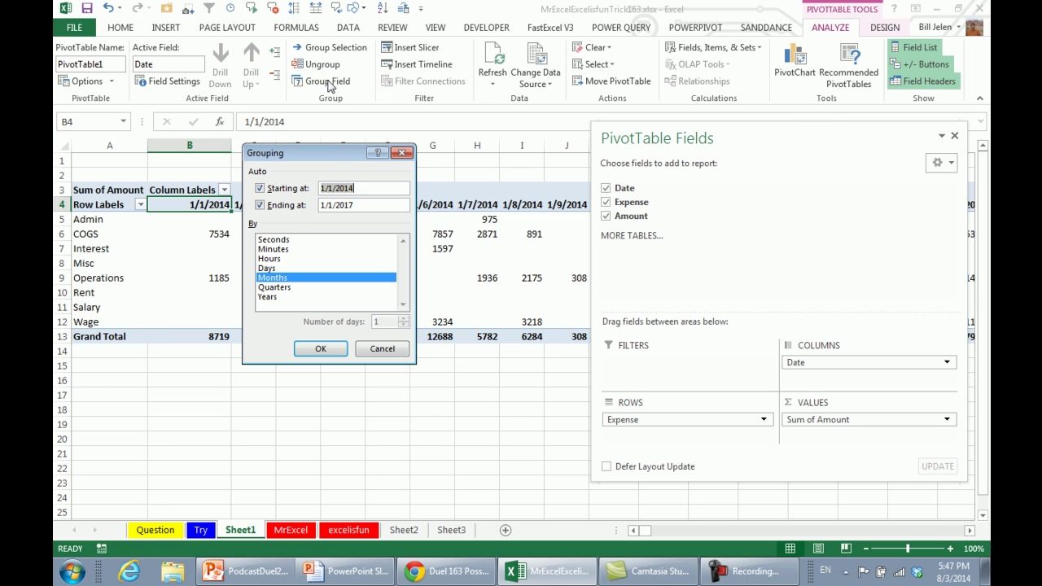
left_click(273, 298)
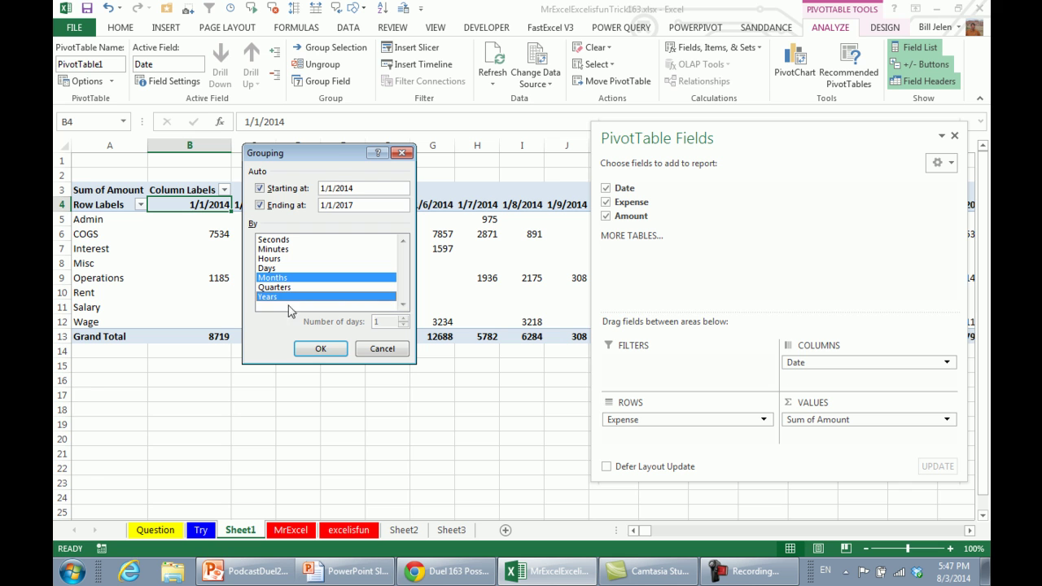
left_click(321, 349)
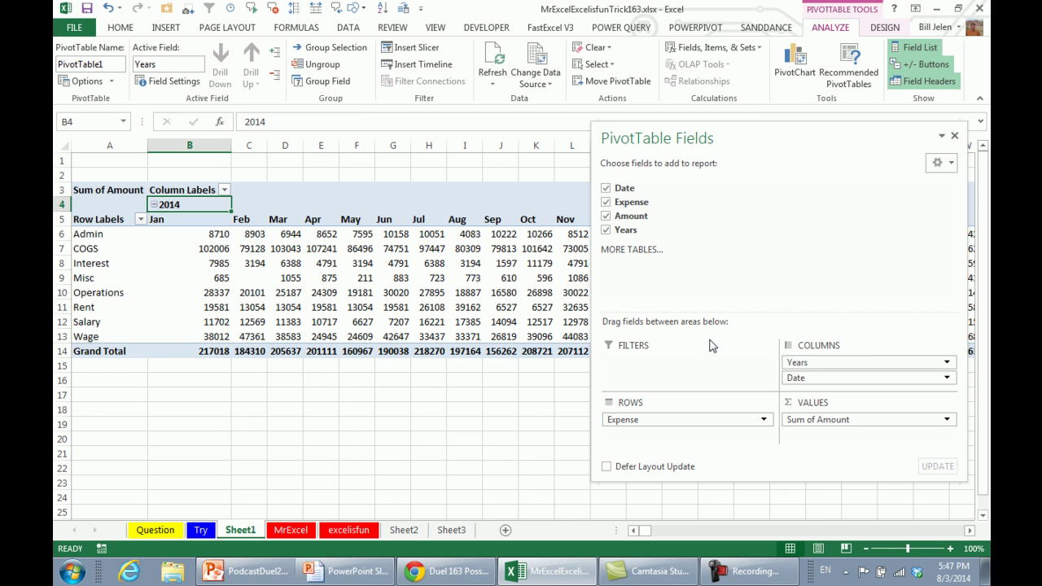
left_click_drag(790, 355, 811, 324)
left_click_drag(791, 364, 765, 287)
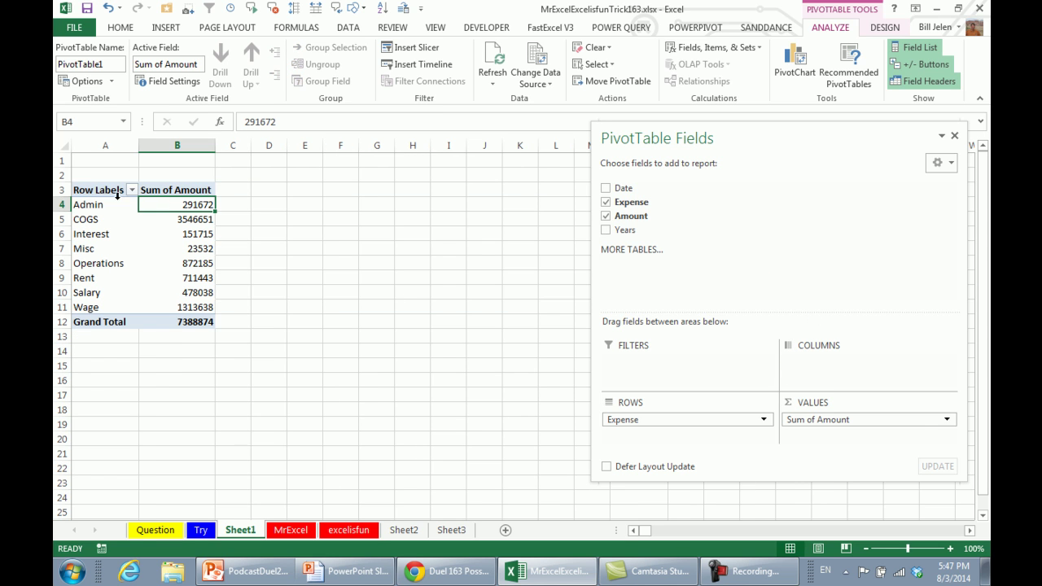
Insert slicers for the Date and Years fields of the PivotTable
left_click(165, 29)
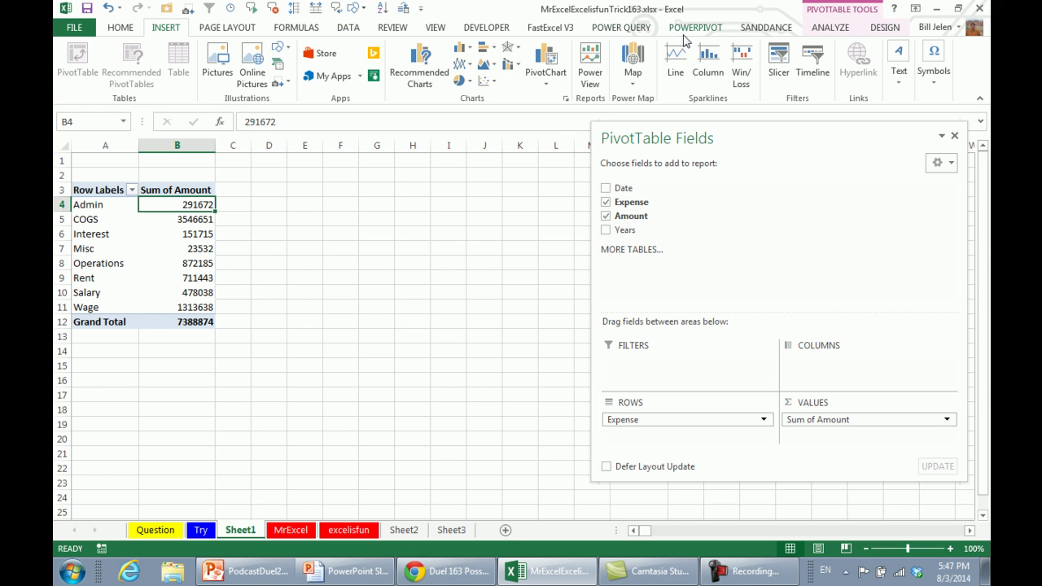
left_click(779, 59)
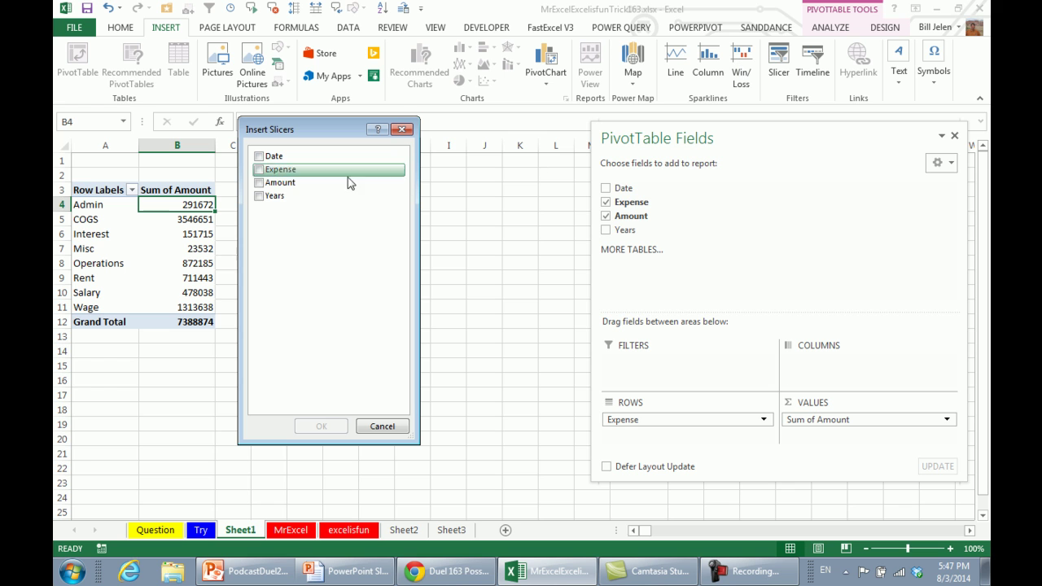
left_click(258, 156)
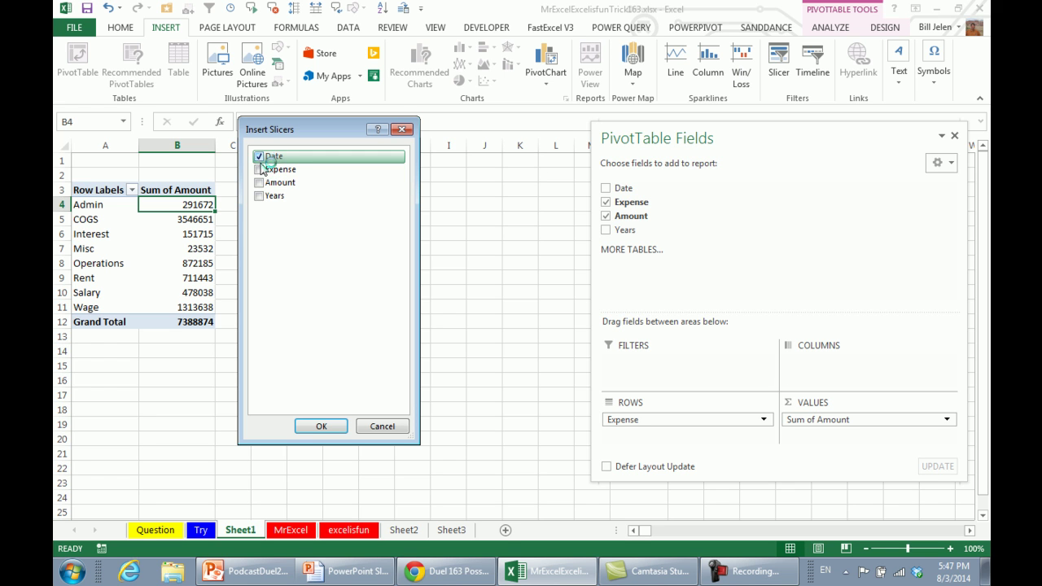
left_click(259, 196)
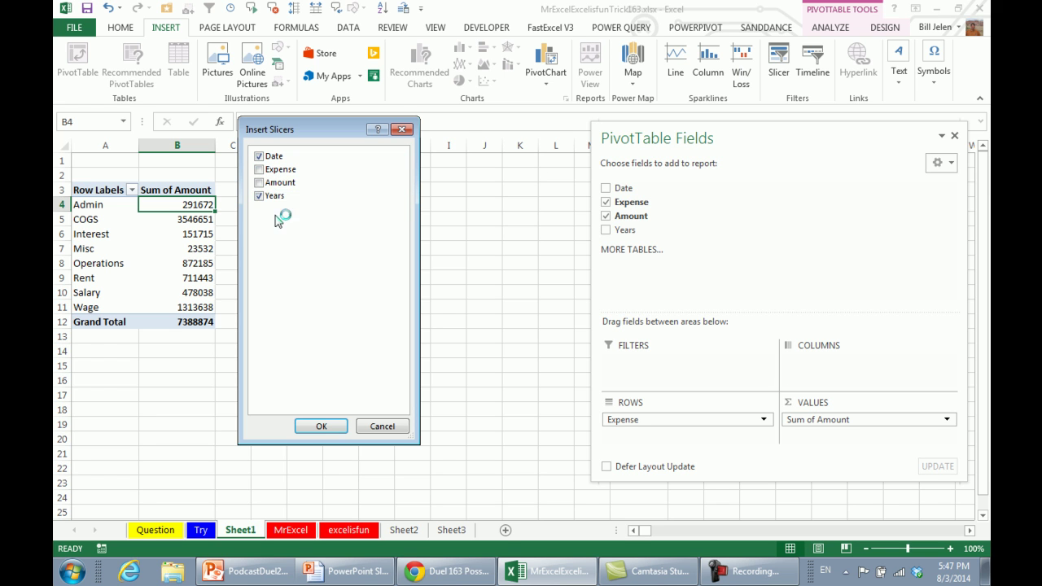
left_click(324, 426)
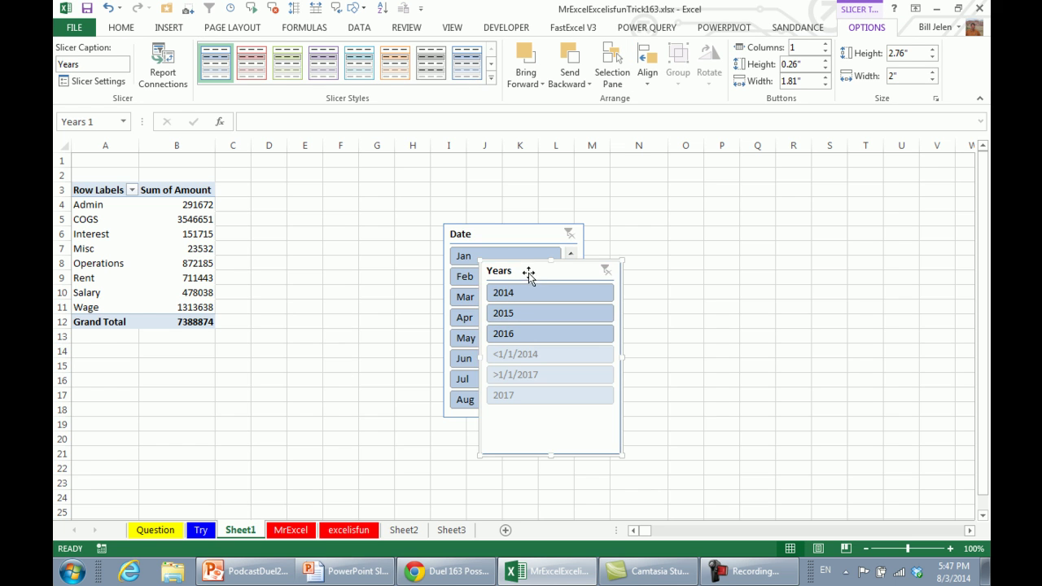
Place the Years slicer beside the PivotTable, shrink it to about 1.16" by 1.87", and arrange its buttons in 3 columns
left_click_drag(530, 271, 306, 171)
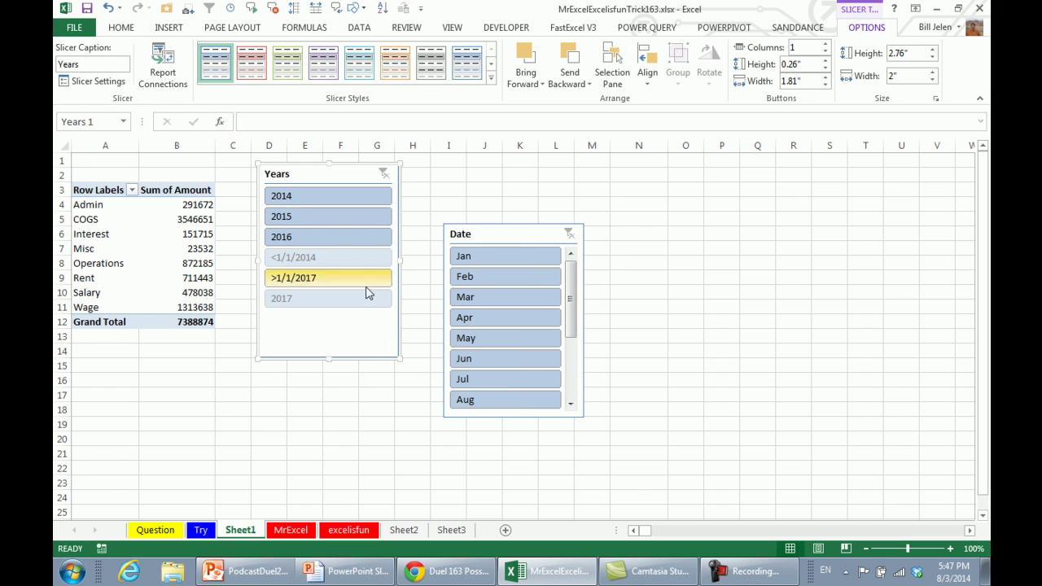
left_click_drag(399, 353, 389, 244)
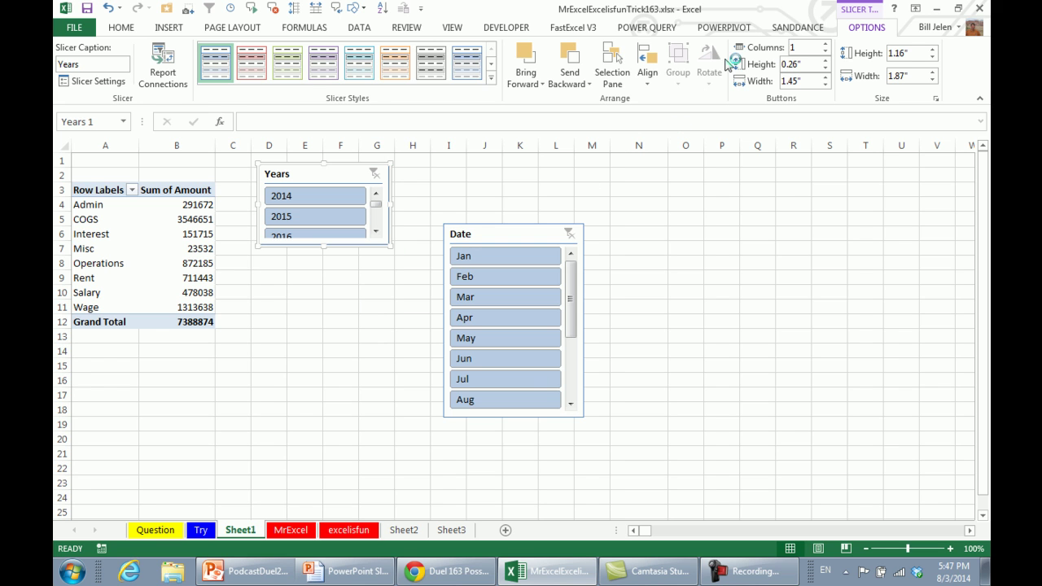
left_click(826, 44)
left_click(825, 44)
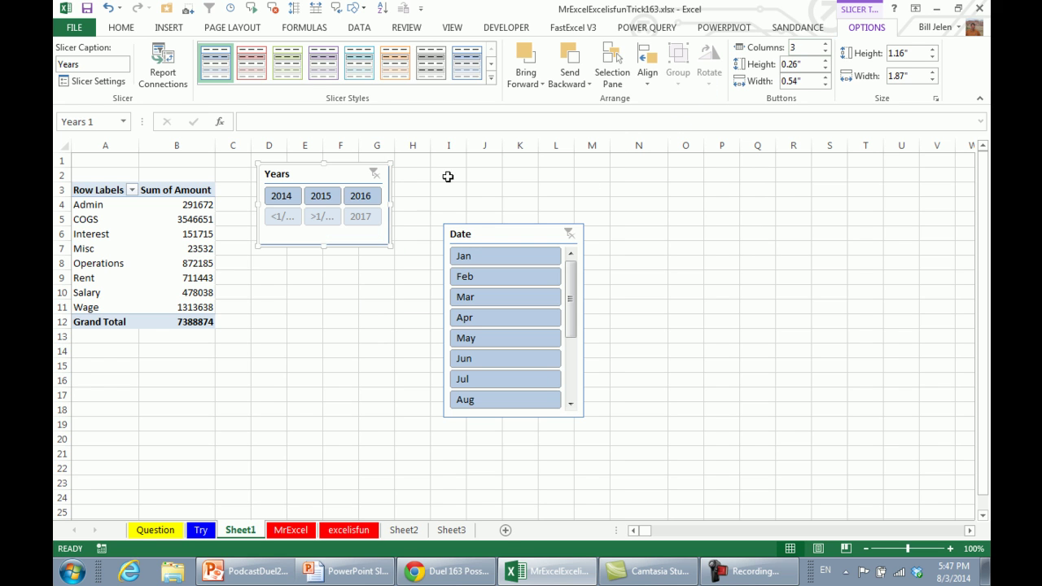
Place the Date slicer beside the Years slicer with 3 button columns, a height of about 1.64" and an orange style
left_click_drag(491, 234, 454, 177)
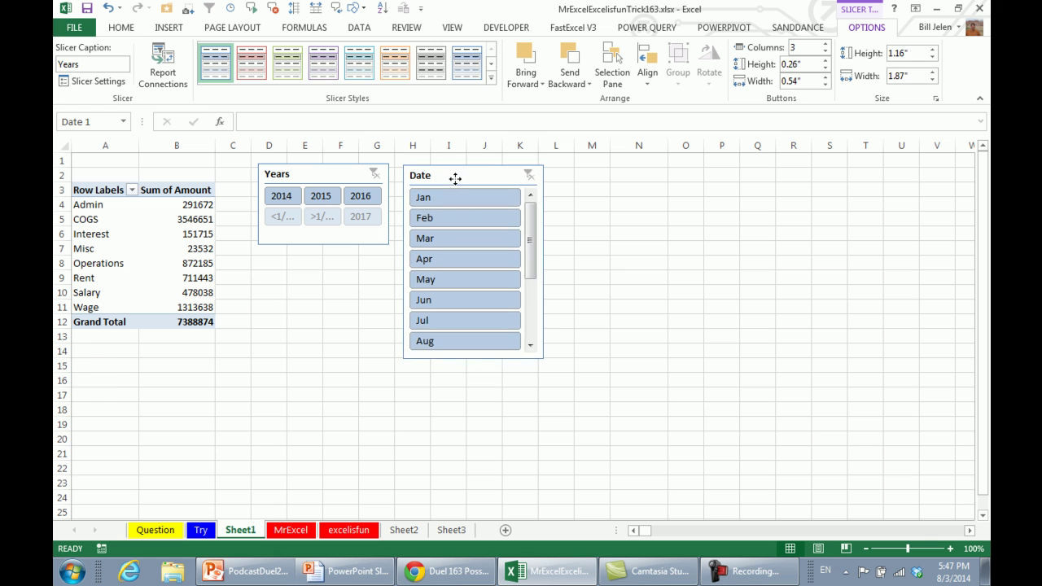
left_click(826, 44)
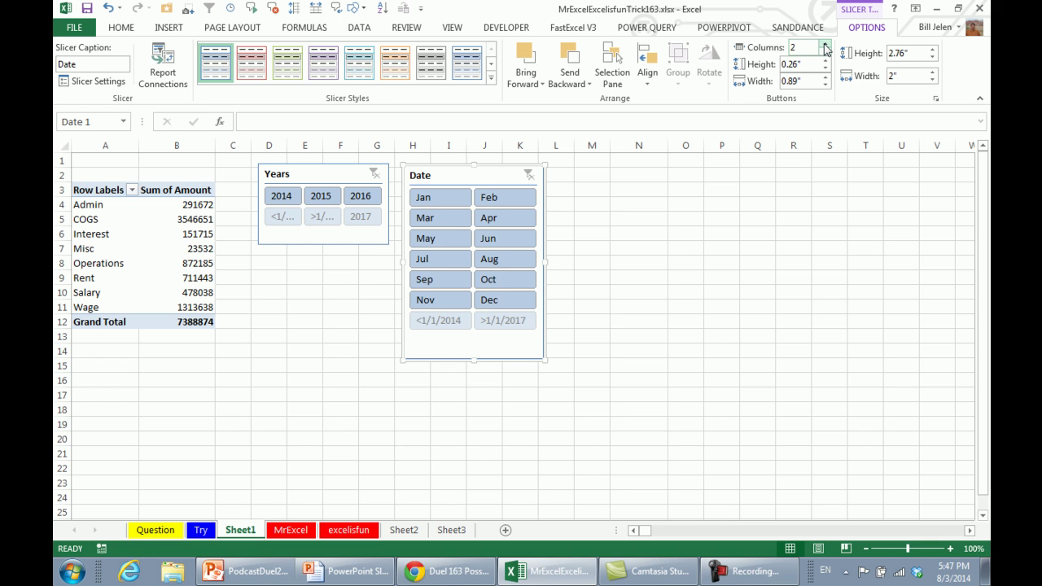
left_click(826, 44)
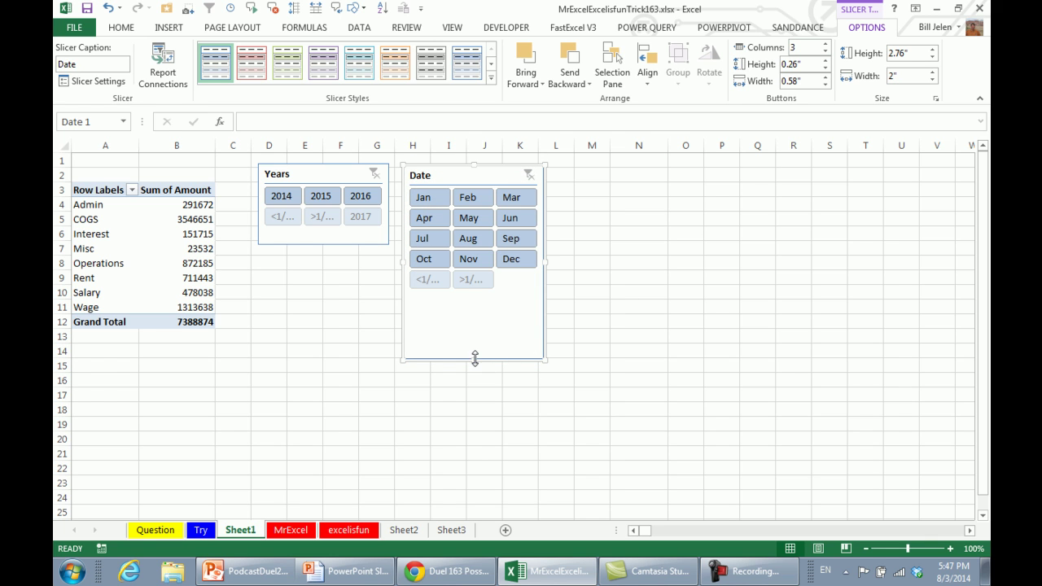
left_click_drag(474, 358, 486, 279)
left_click(392, 72)
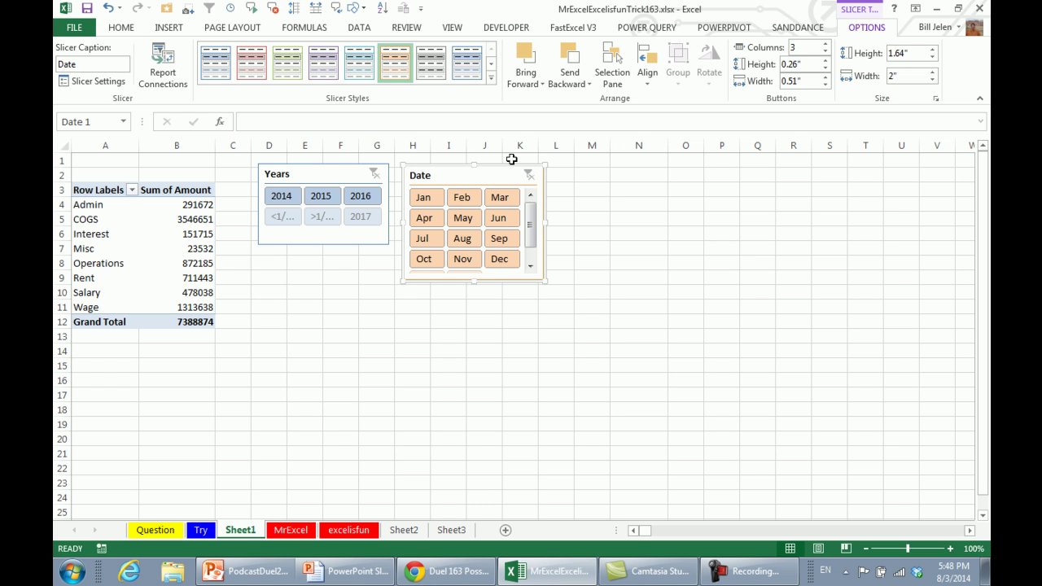
Filter the PivotTable with the slicers to March 2014, switch to April, and finish with January through March 2014
left_click(499, 197)
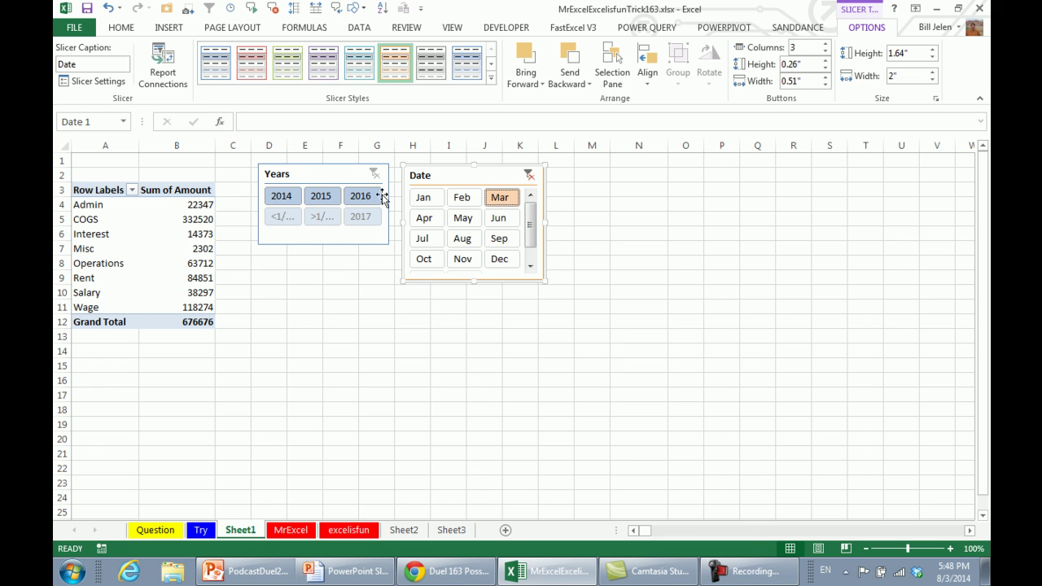
left_click(278, 197)
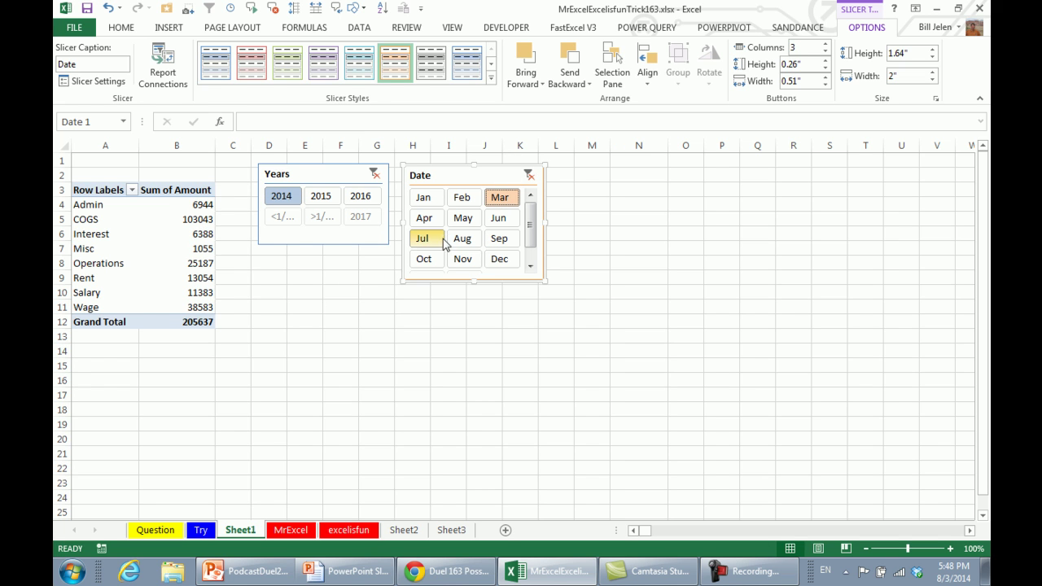
left_click(424, 217)
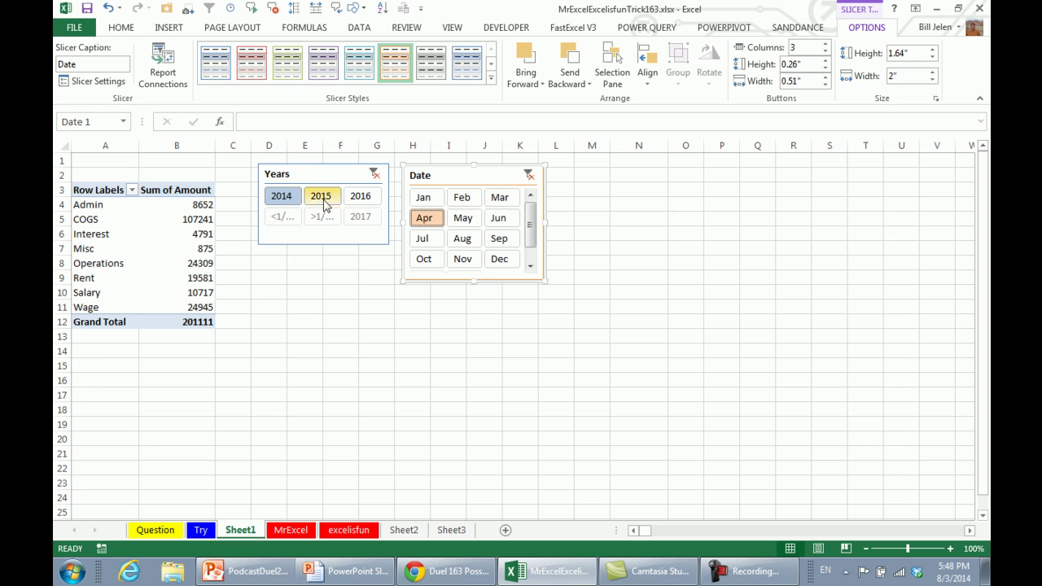
left_click_drag(423, 204, 500, 199)
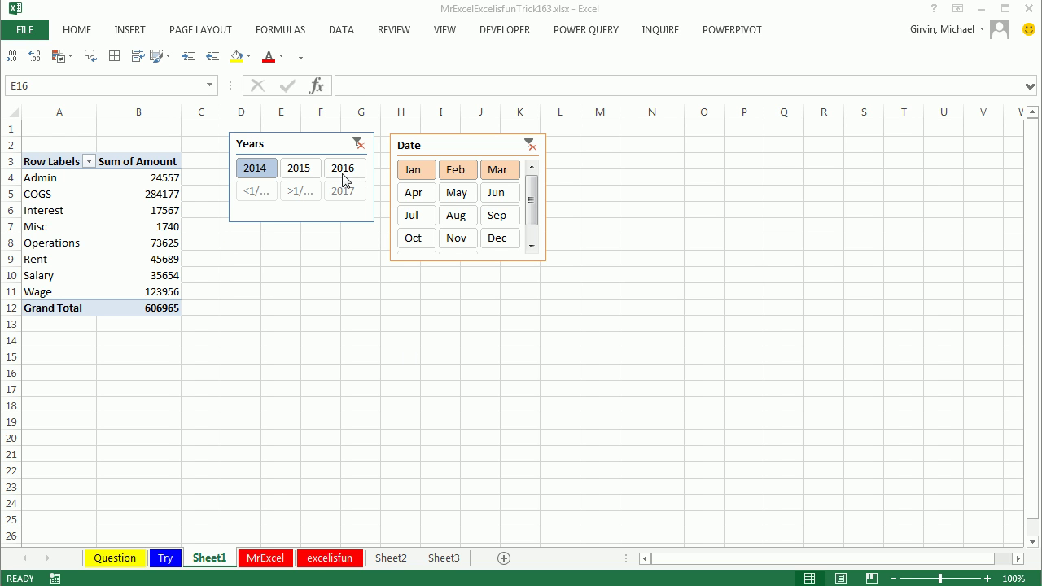
On the excelisfun sheet, add a data validation list to the Expense Criteria cell E12 with source =$J$12:$J$19
left_click(330, 559)
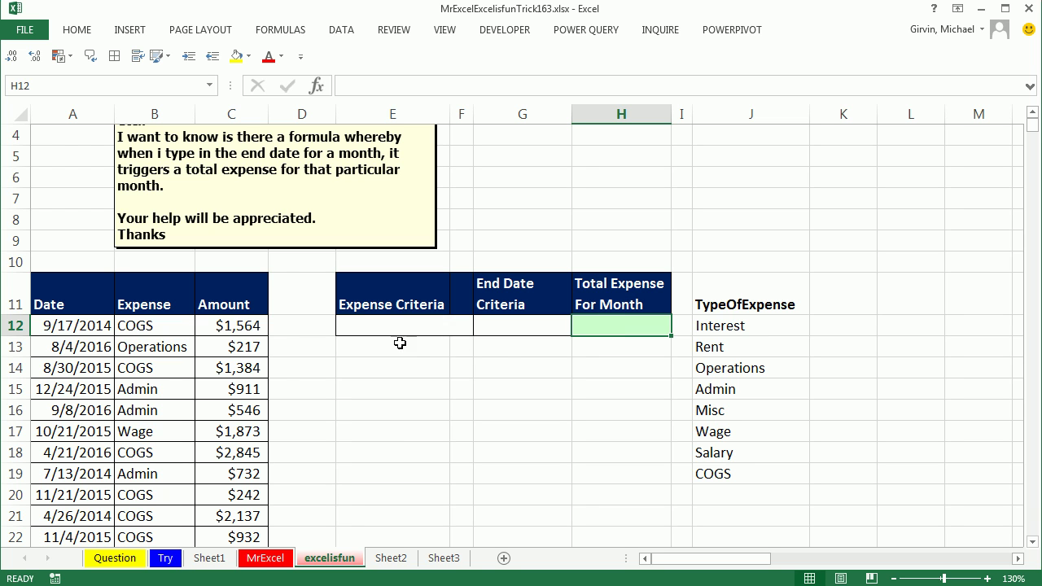
left_click(361, 325)
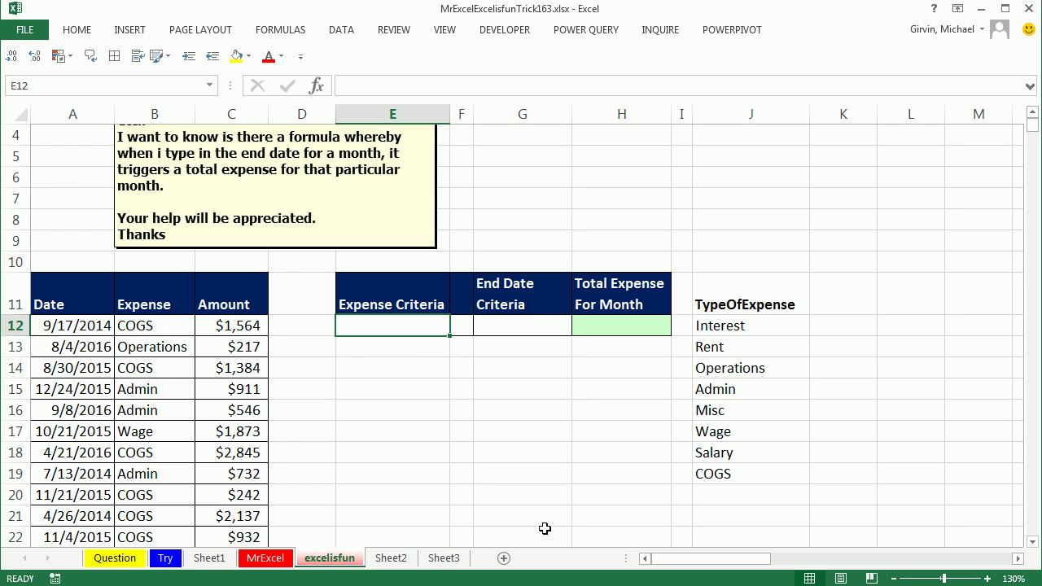
key("alt")
key("d")
key("l")
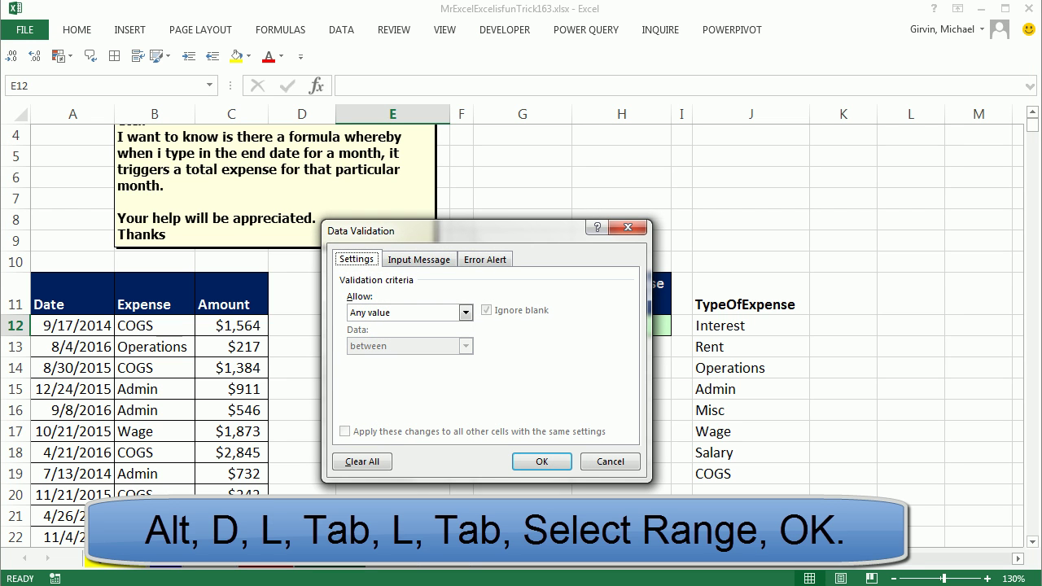
key("Tab")
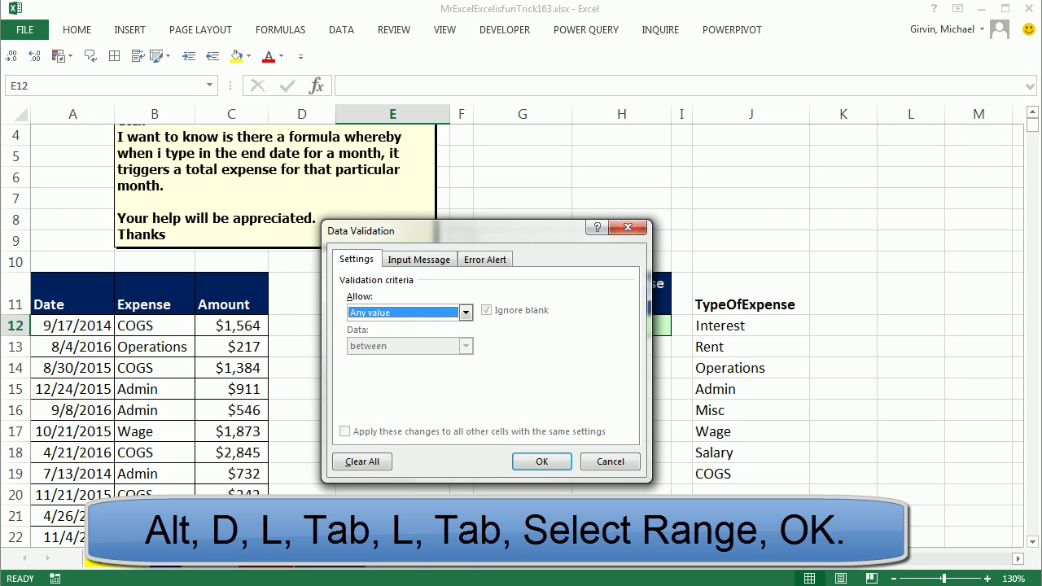
key("l")
key("Tab")
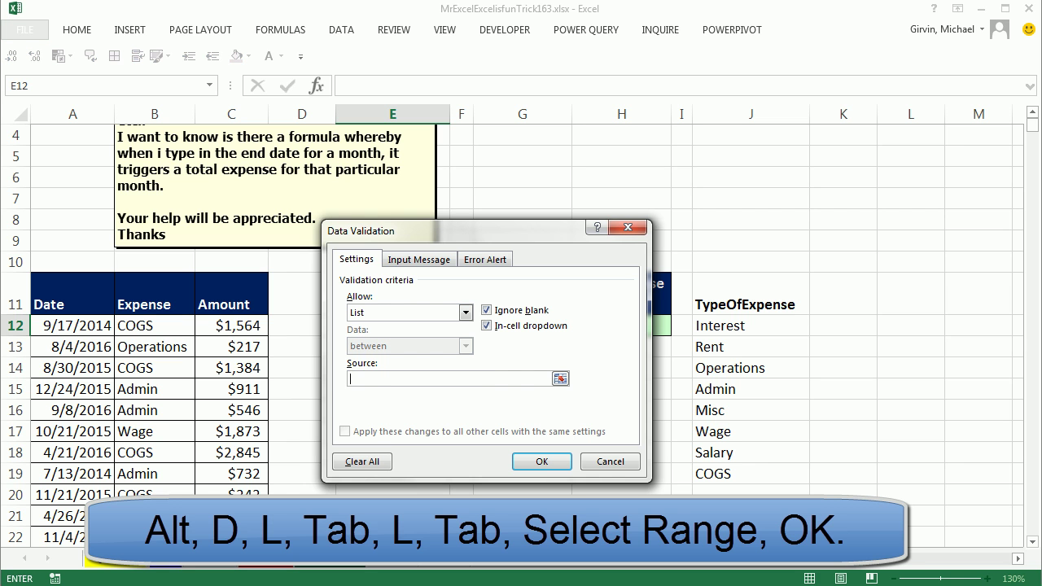
left_click_drag(760, 331, 764, 472)
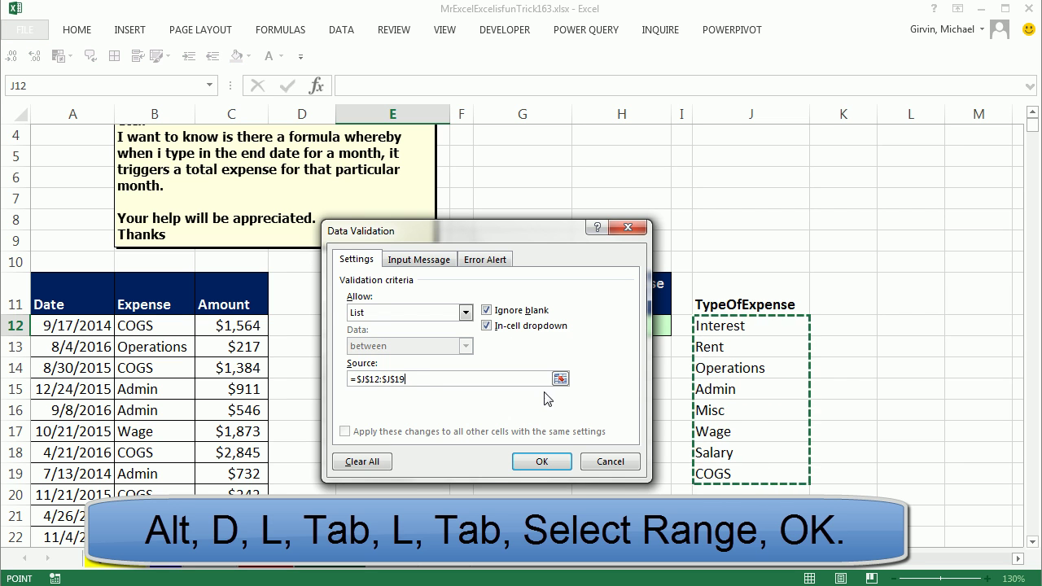
left_click(534, 461)
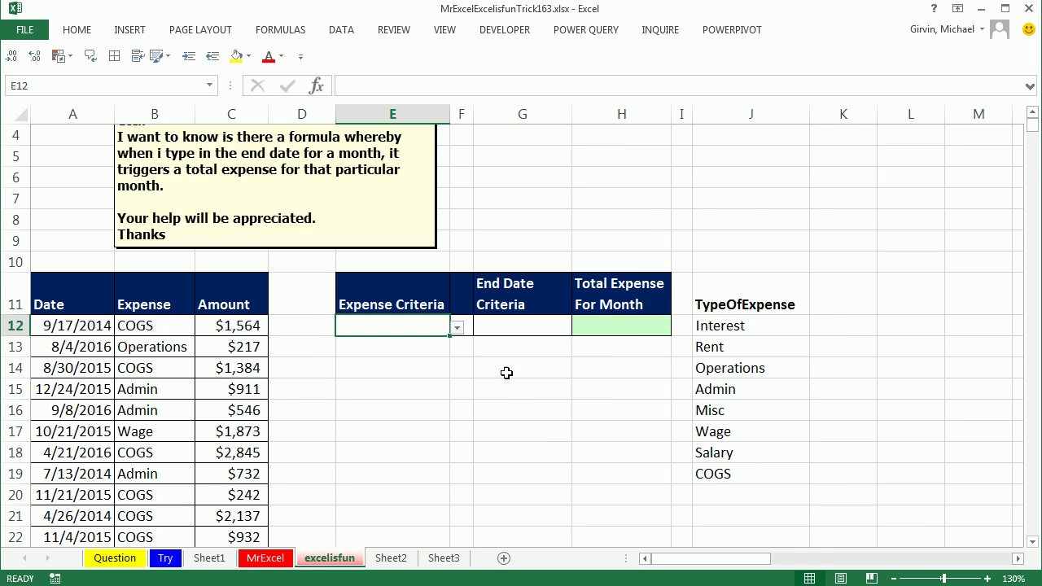
Set the Expense Criteria in E12 to Operations and the End Date Criteria in G12 to 8/31/2014
left_click(458, 329)
left_click(348, 373)
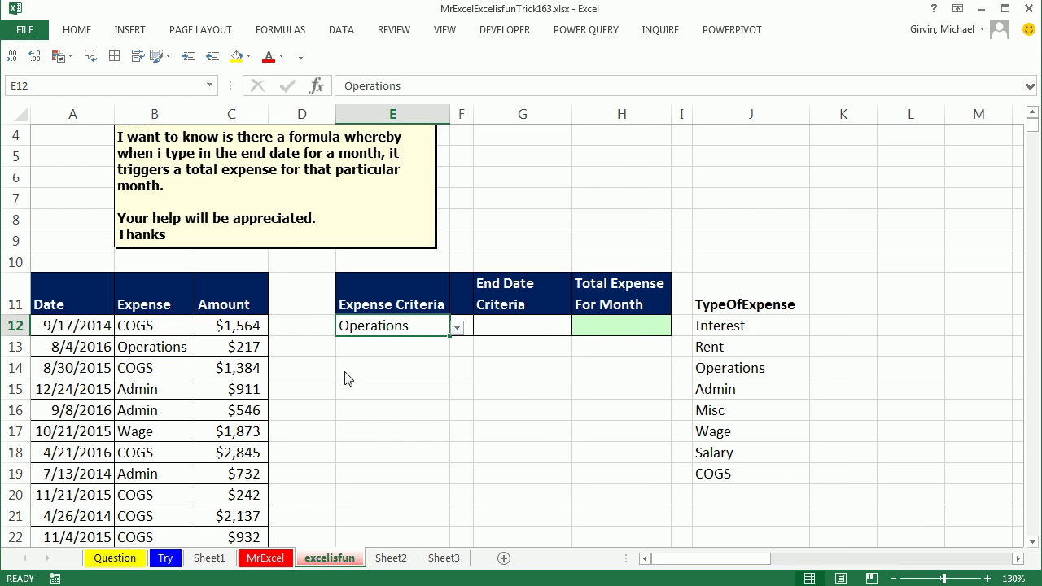
left_click(539, 328)
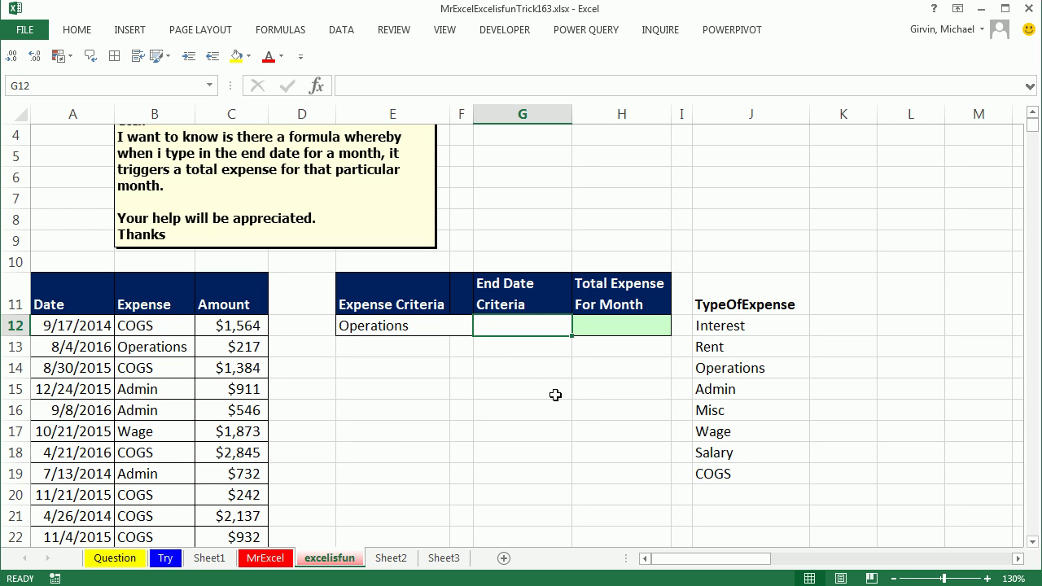
type("8/31")
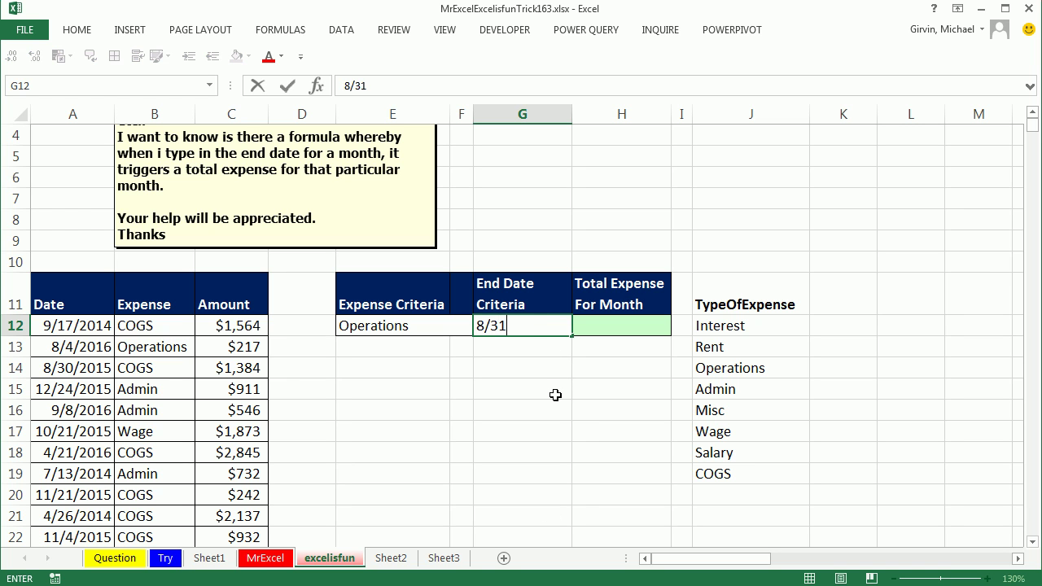
type("/2014")
key("ctrl+Return")
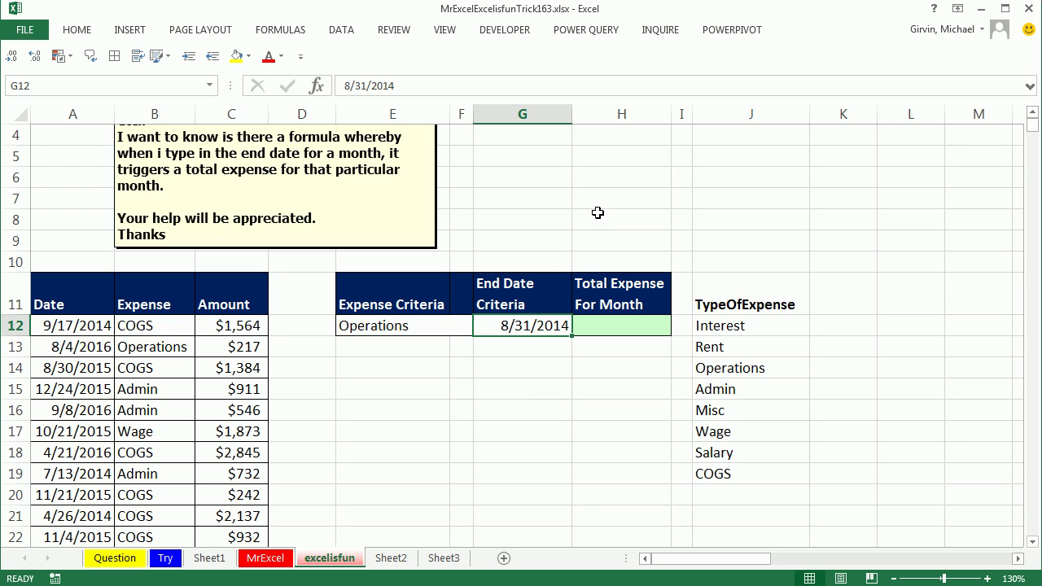
Begin a SUMIFS formula in H12 with the Amount column range C12:C4676 as the sum range
left_click(613, 329)
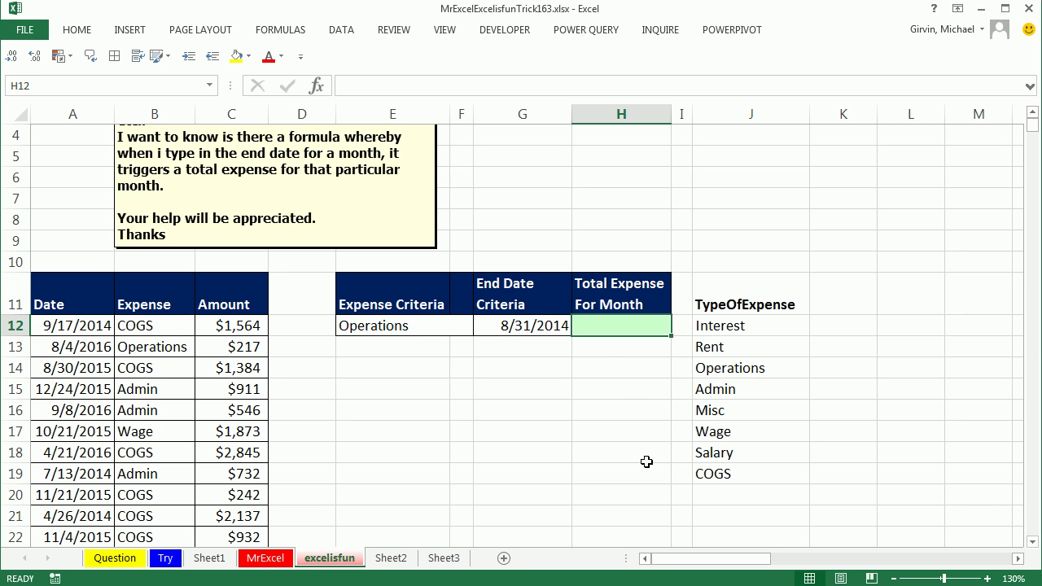
type("=sumifs")
key("Tab")
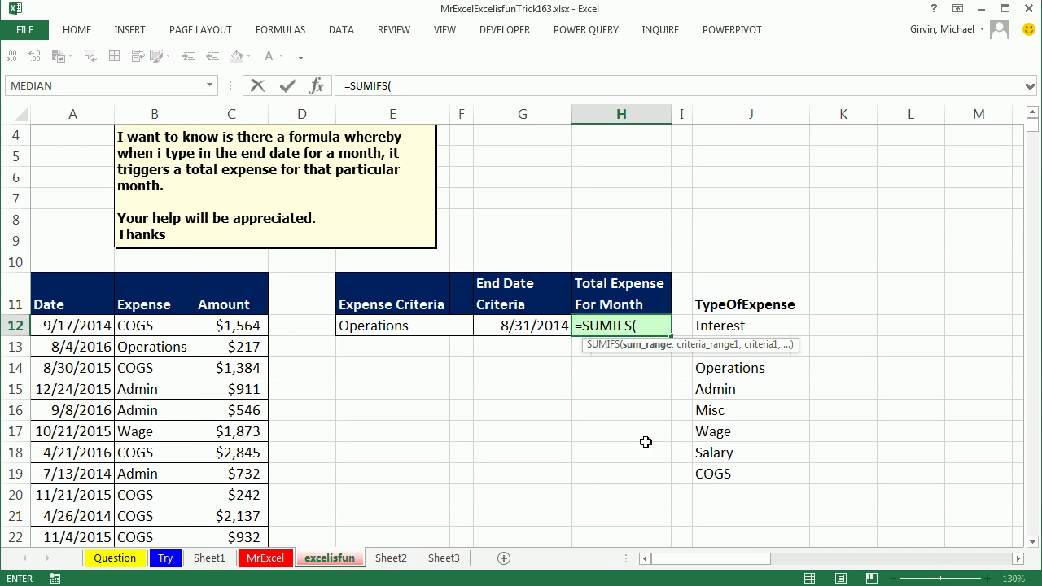
left_click(231, 328)
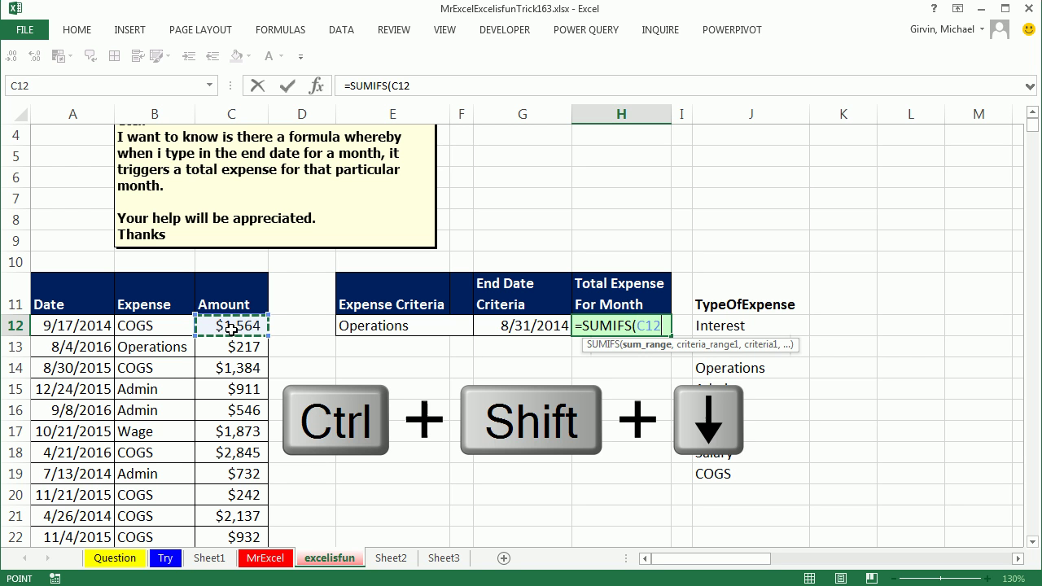
key("ctrl+shift+Down")
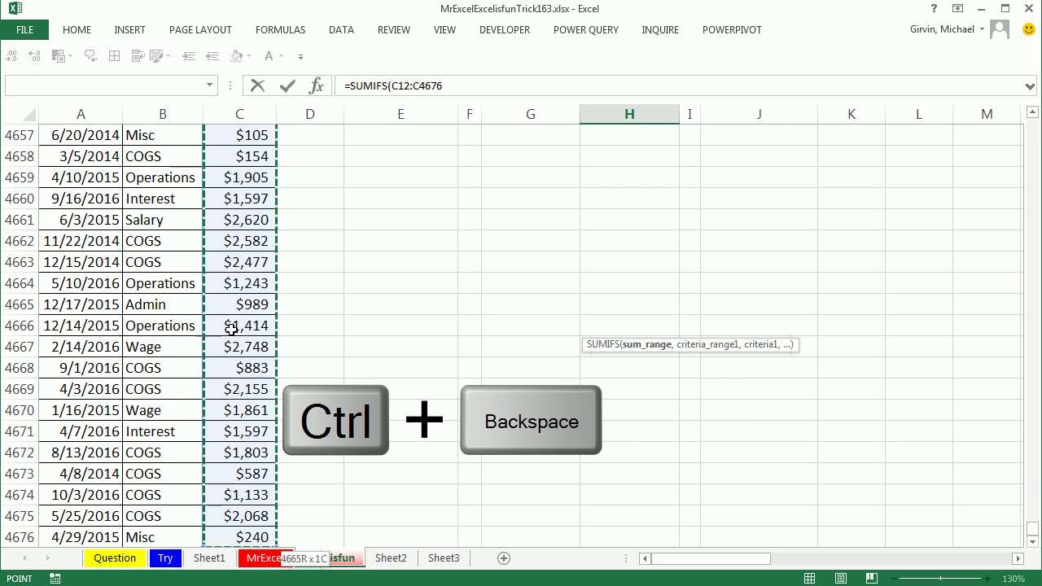
key("ctrl+BackSpace")
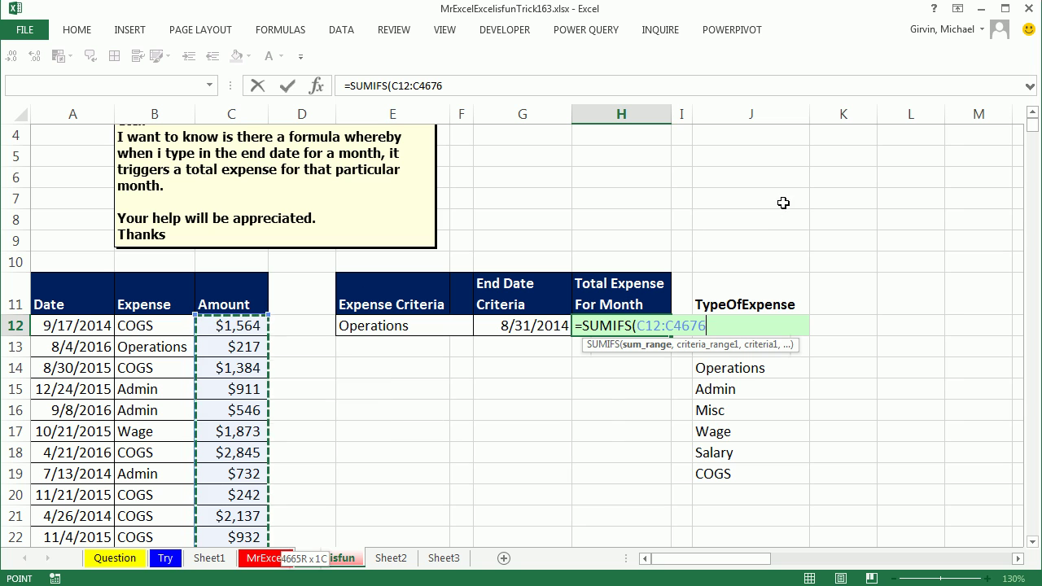
type(",")
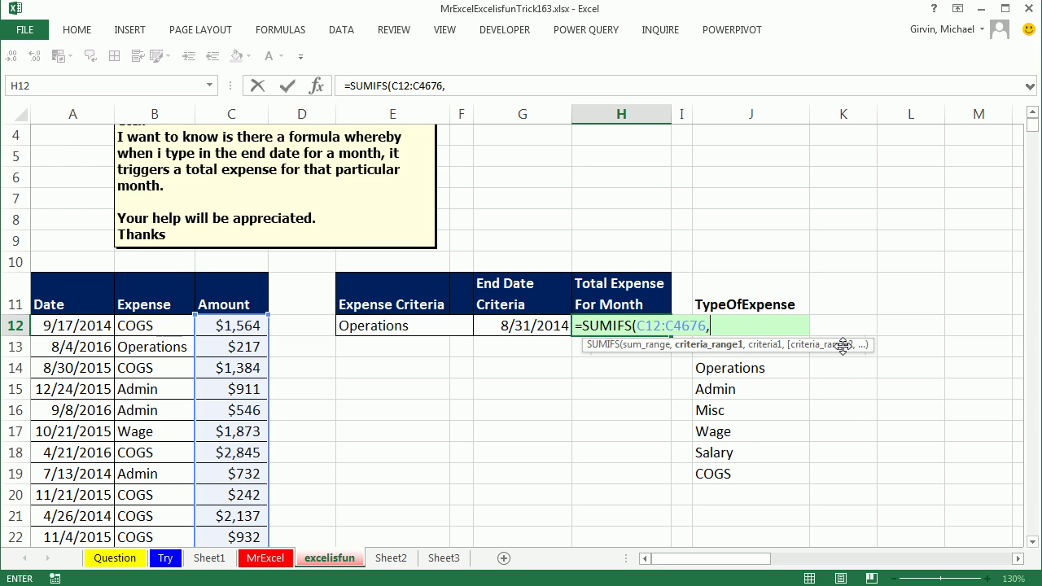
Add the Expense column range B12:B4676 as the first SUMIFS criteria range, with E12 as its criterion
left_click(148, 326)
key("ctrl+shift+Down")
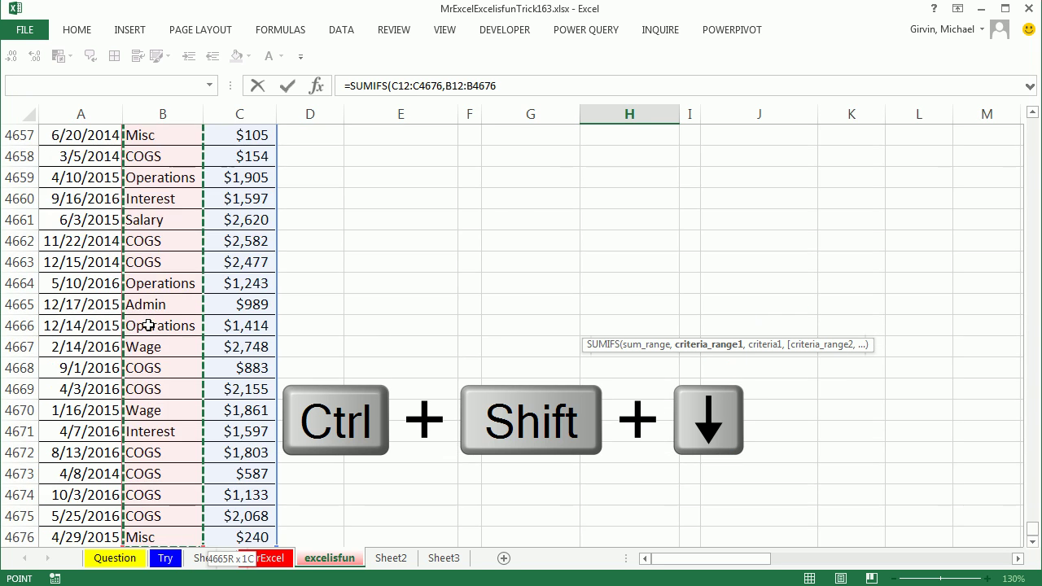
key("ctrl+BackSpace")
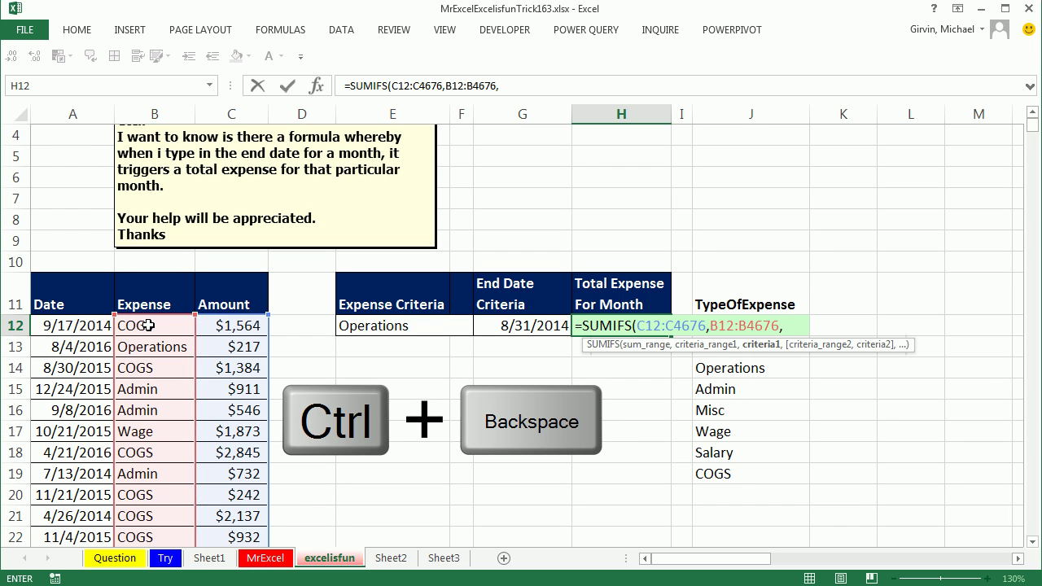
type(",")
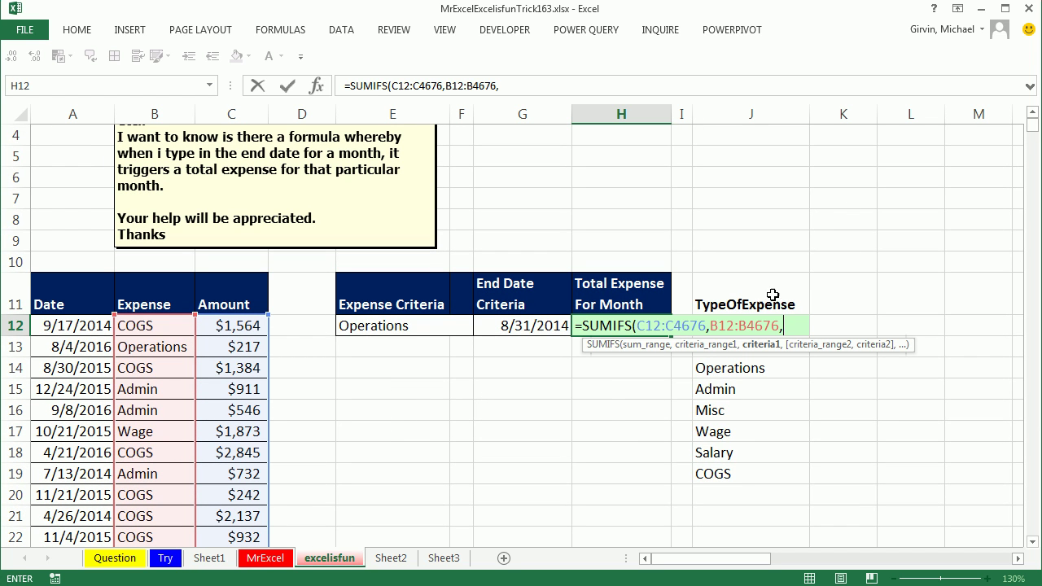
left_click(372, 329)
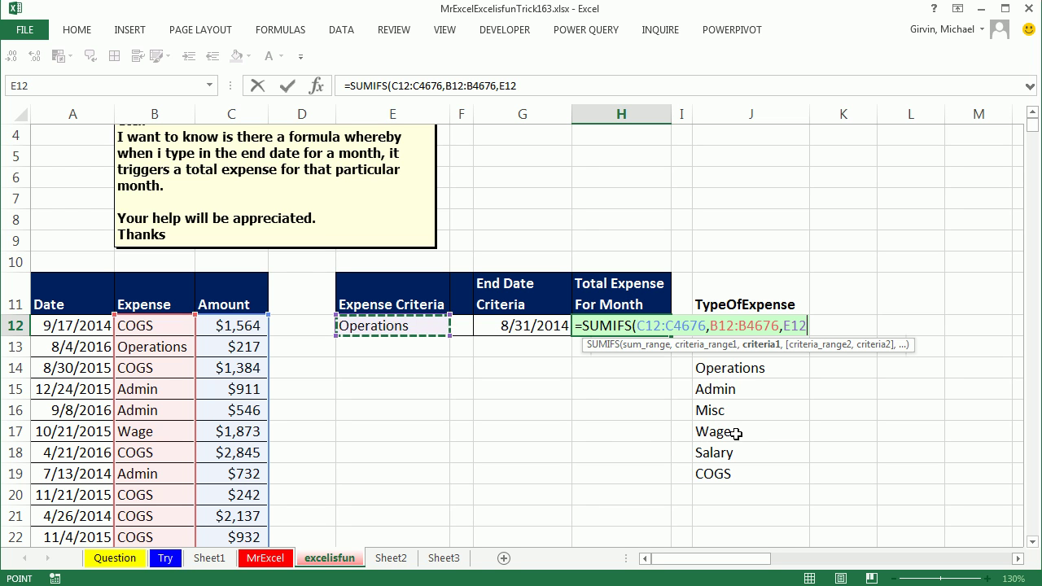
type(",")
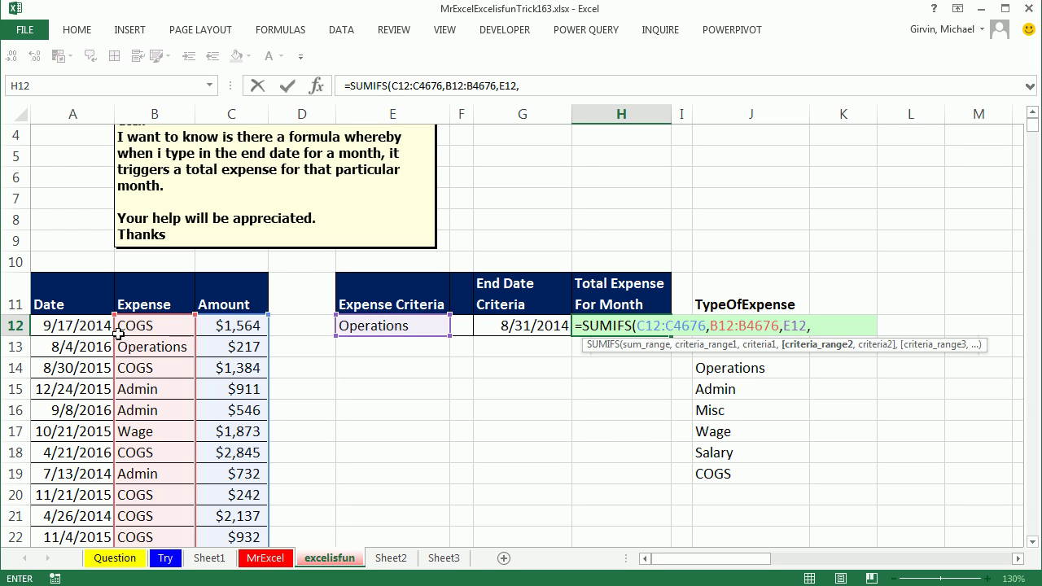
Add the Date column range A12:A4676 as the second criteria range, with the lower-limit criterion ">="&EOMONTH(G12,-1)+1
left_click(63, 329)
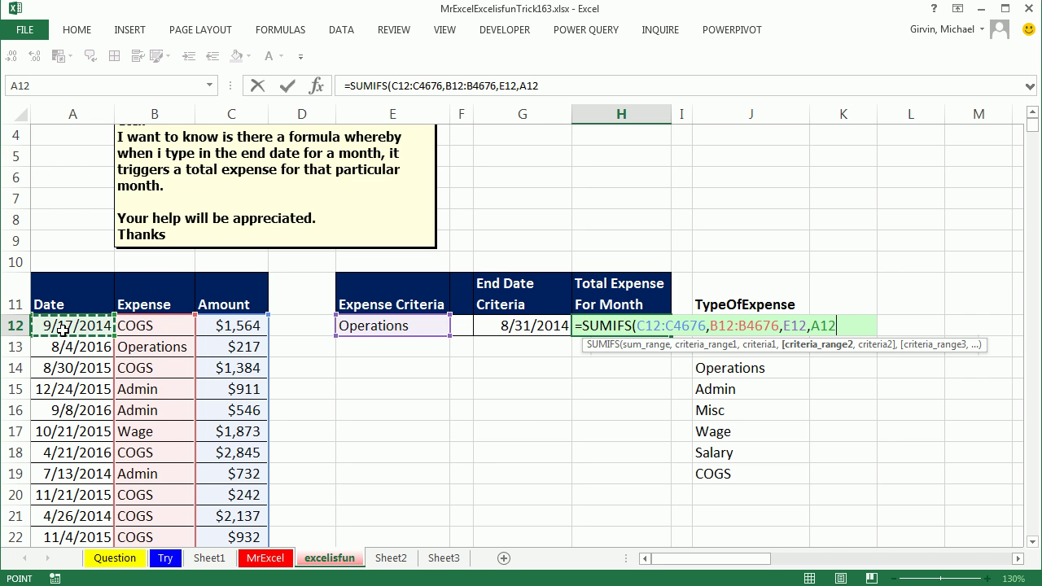
key("ctrl+shift+Down")
key("ctrl+BackSpace")
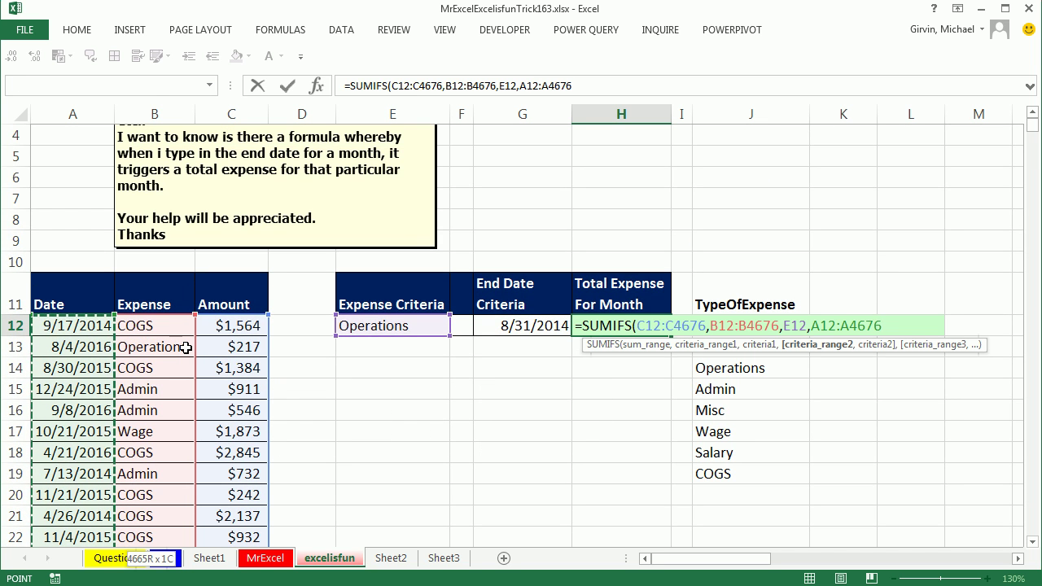
type(",\">=")
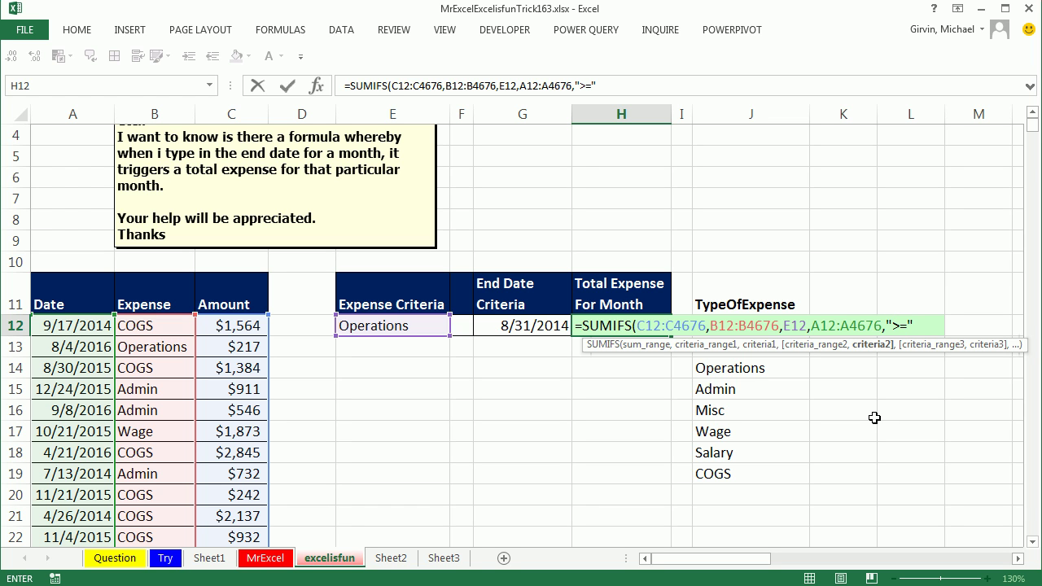
type("&eo")
key("Tab")
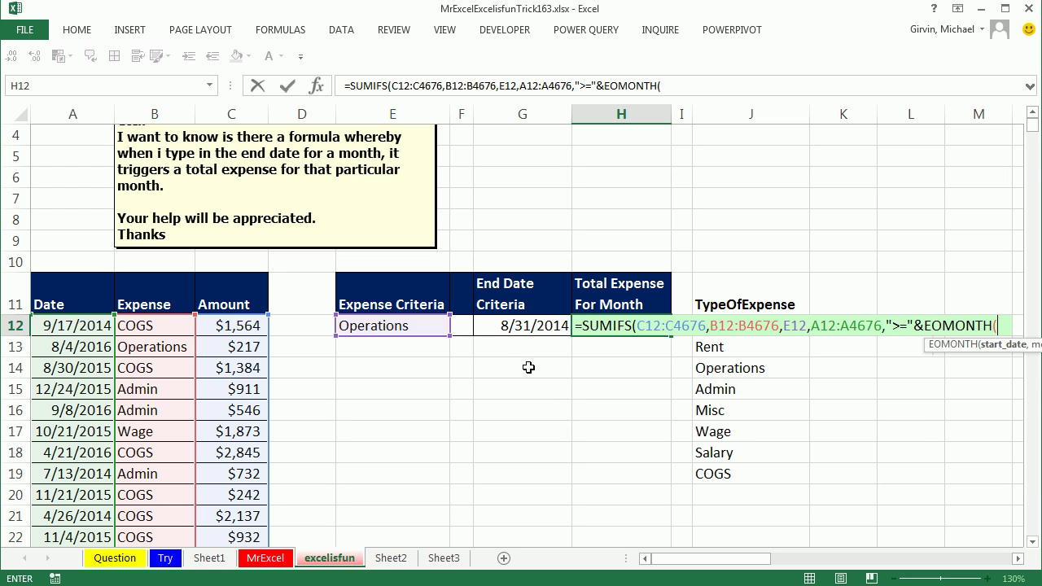
left_click(507, 325)
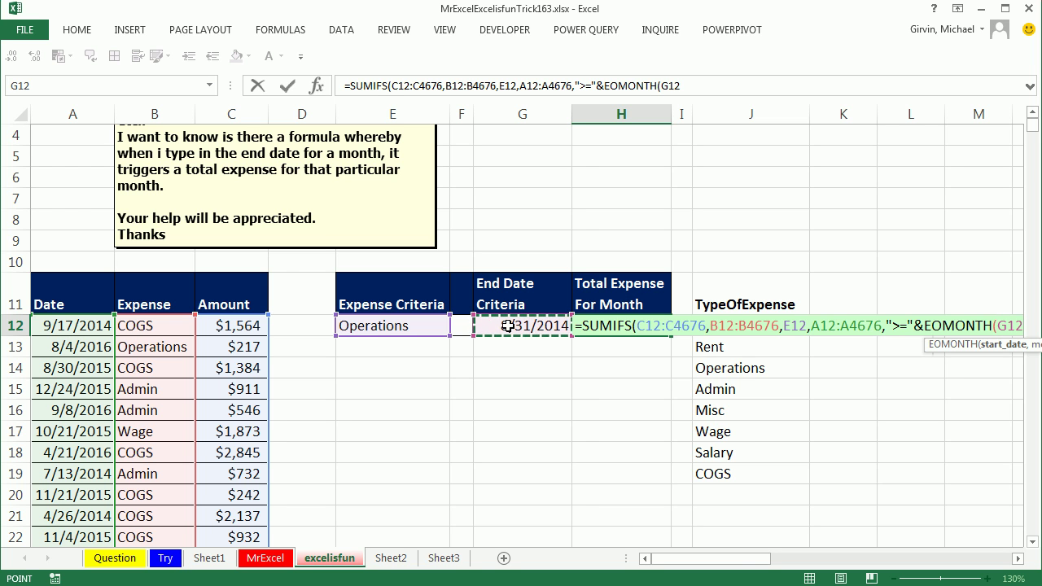
type(",")
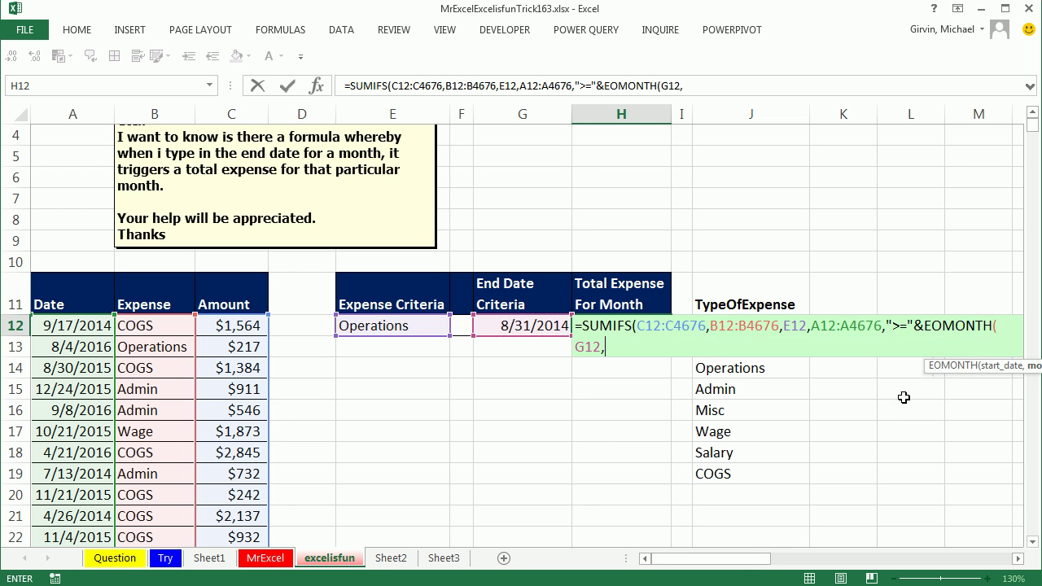
left_click_drag(929, 367, 474, 383)
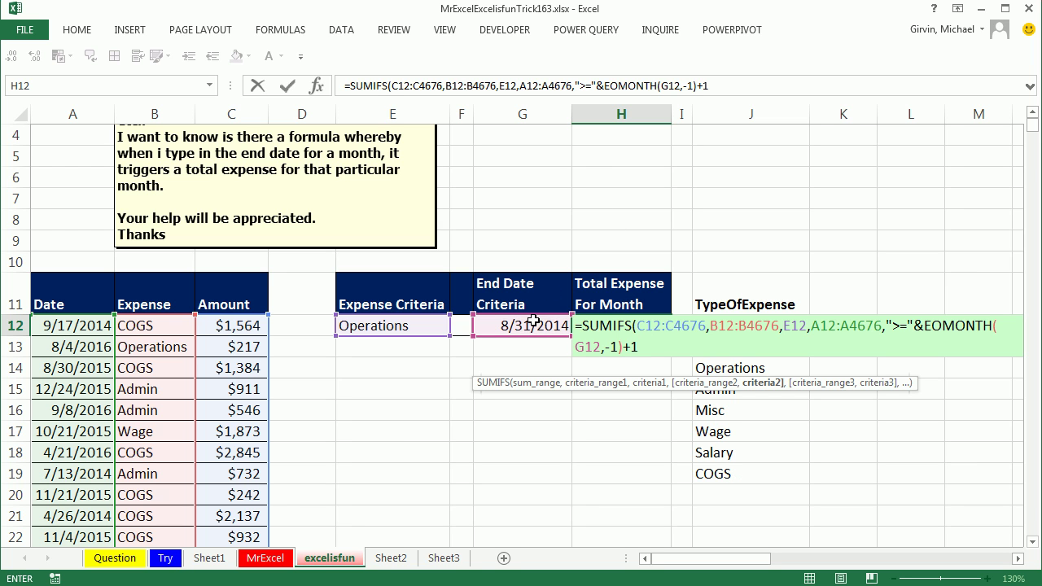
type(",")
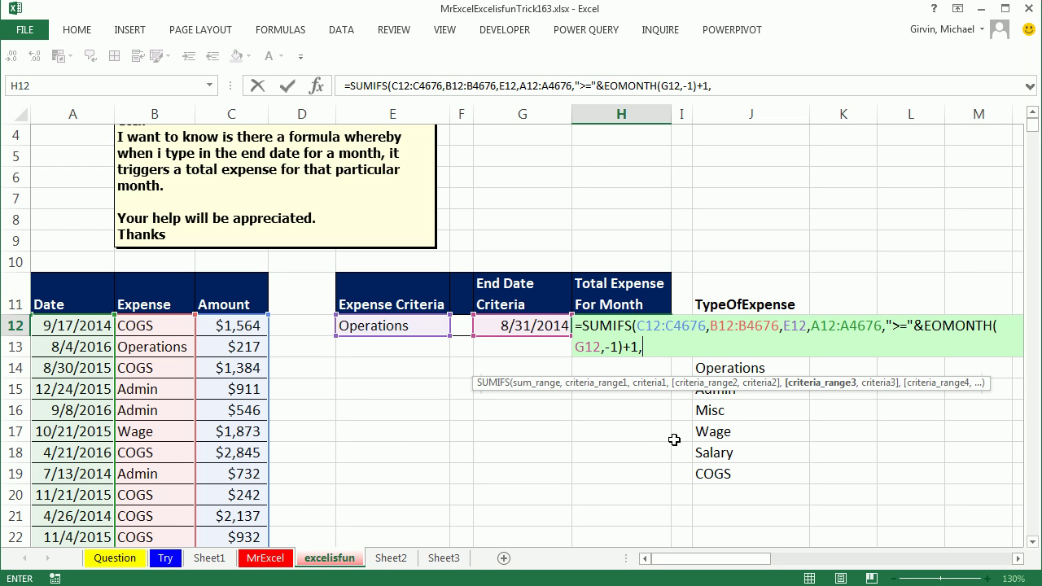
Add the Date column range A12:A4676 as the third criteria range of the SUMIFS formula in H12
left_click(50, 329)
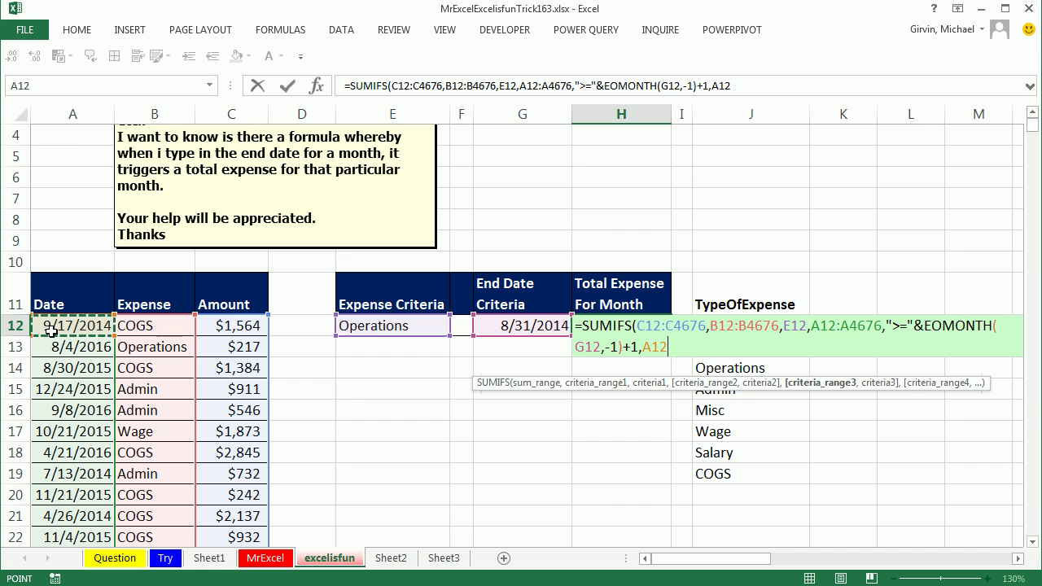
key("ctrl+shift+Down")
key("ctrl+BackSpace")
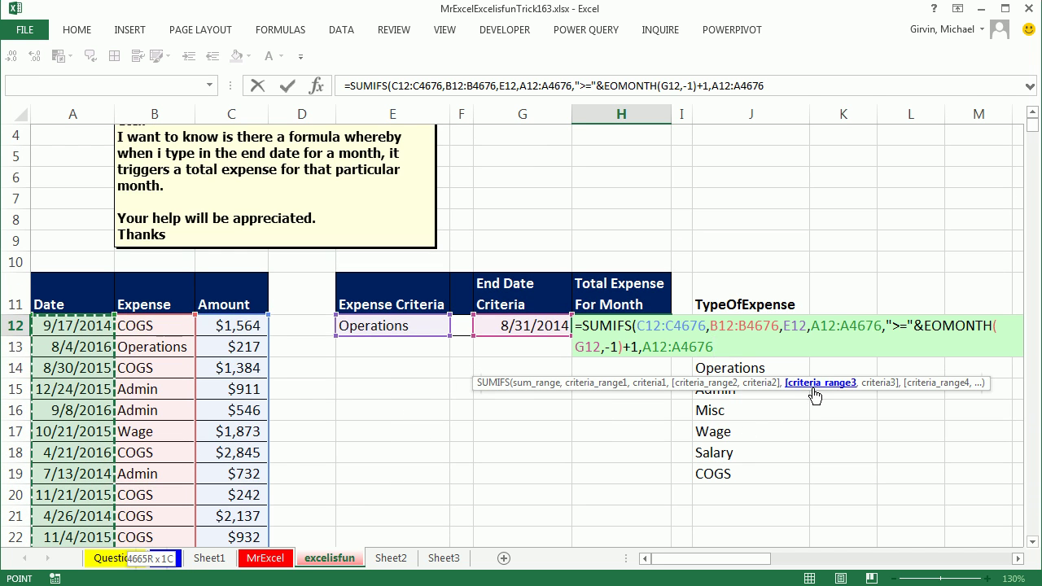
left_click_drag(815, 389, 700, 394)
type(",")
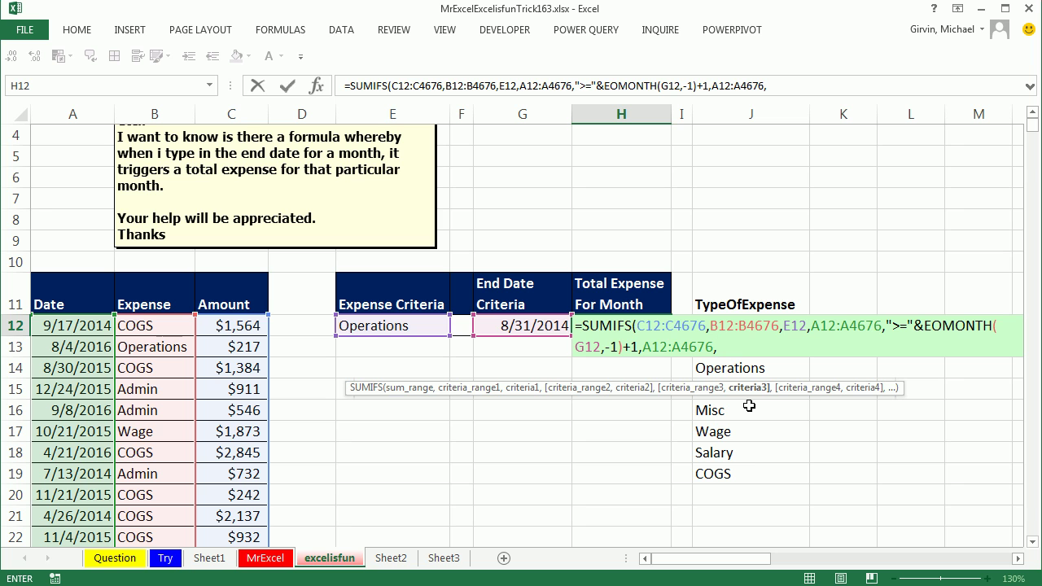
Complete the SUMIFS formula with the upper-limit criterion "<="&EOMONTH(G12,0) and format H12 as currency with two decimals
type("\"<=\"&eo")
key("Tab")
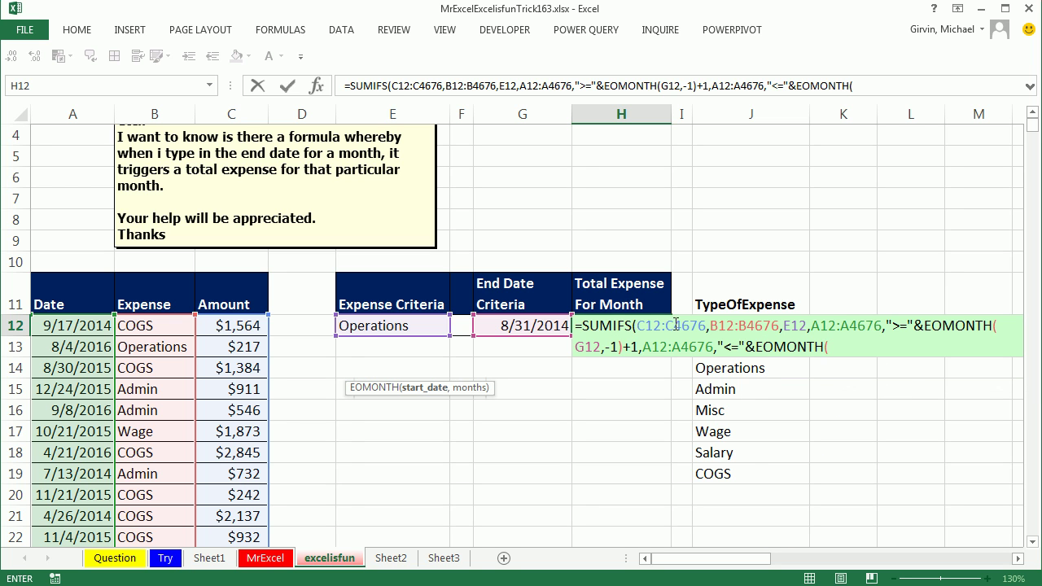
left_click(489, 325)
type(",0")
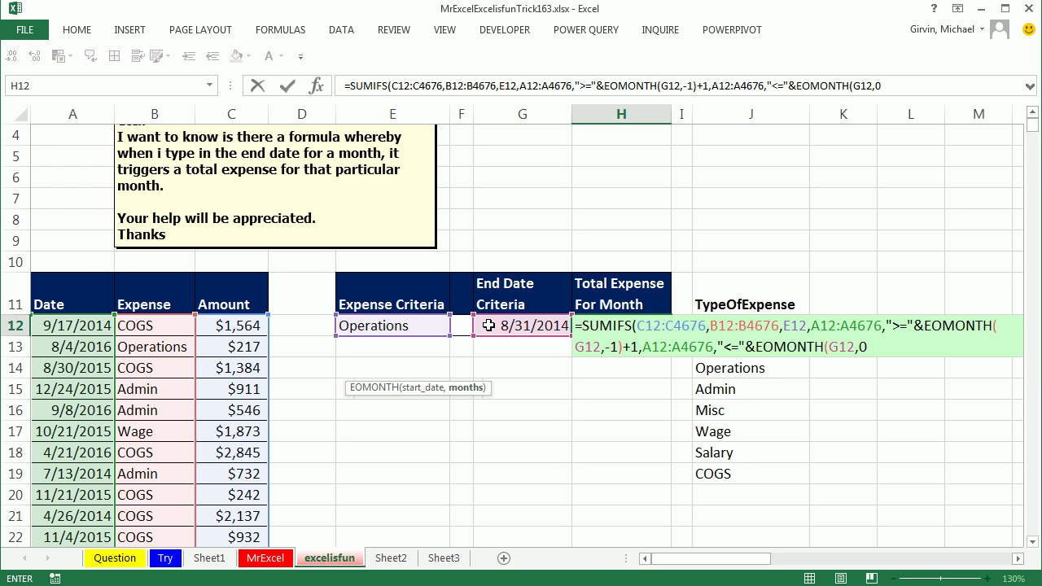
type(")")
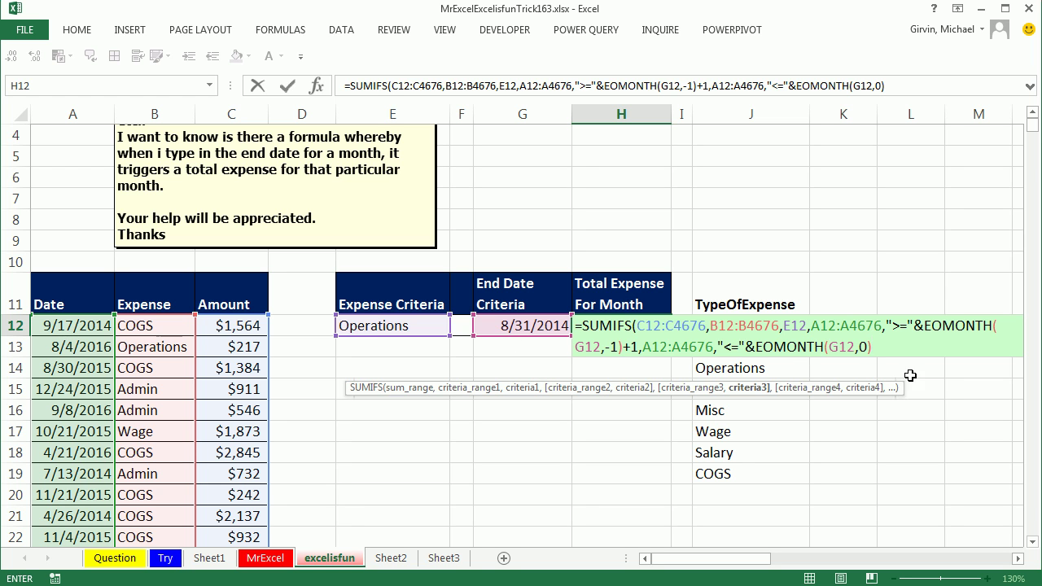
type(")")
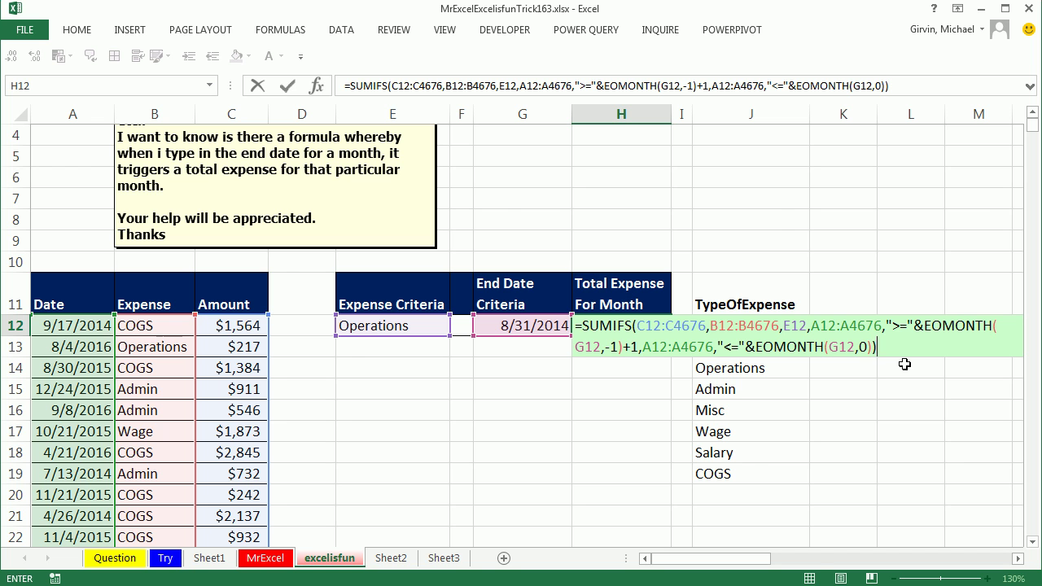
key("ctrl+Return")
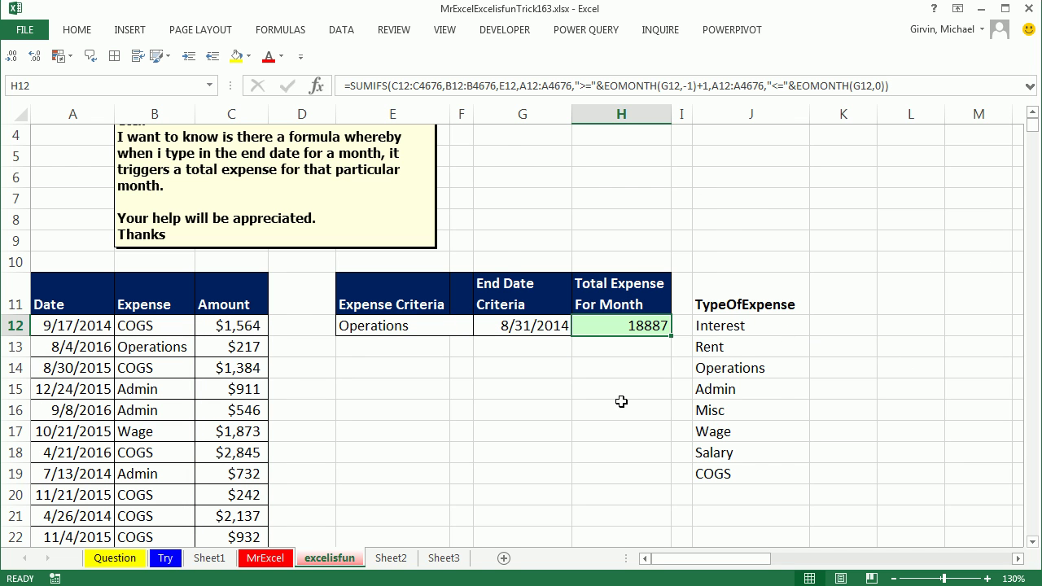
key("ctrl+shift+4")
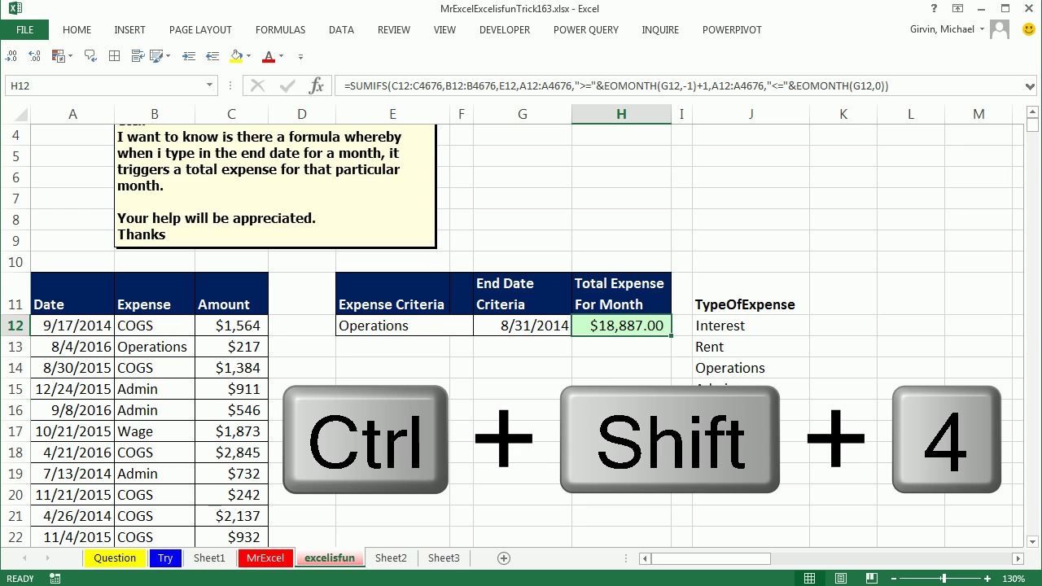
Change the day in the End Date Criteria cell G12 so the date is 8/25/2014
double_click(522, 326)
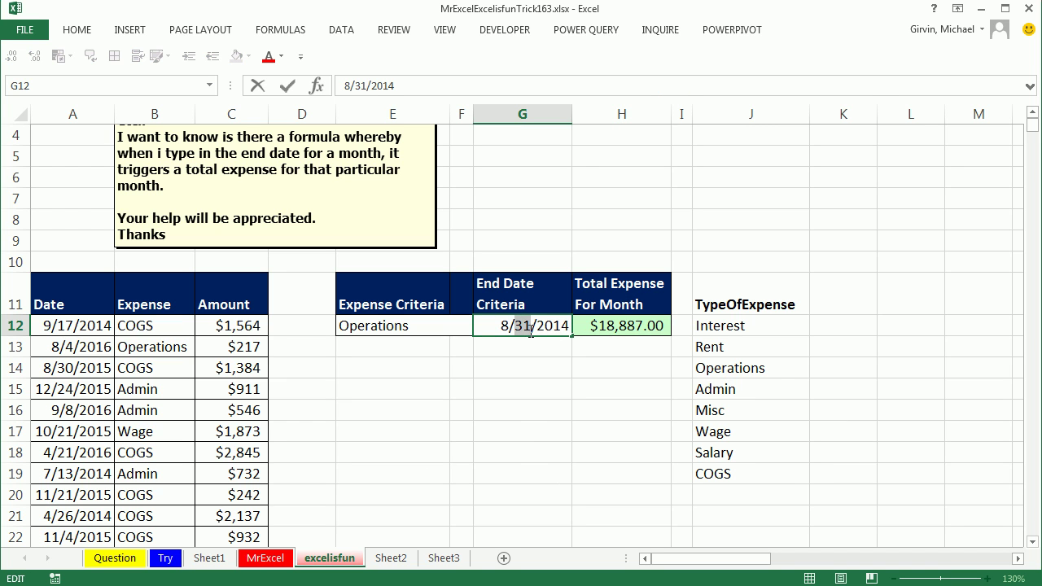
double_click(521, 327)
type("25")
key("ctrl+Return")
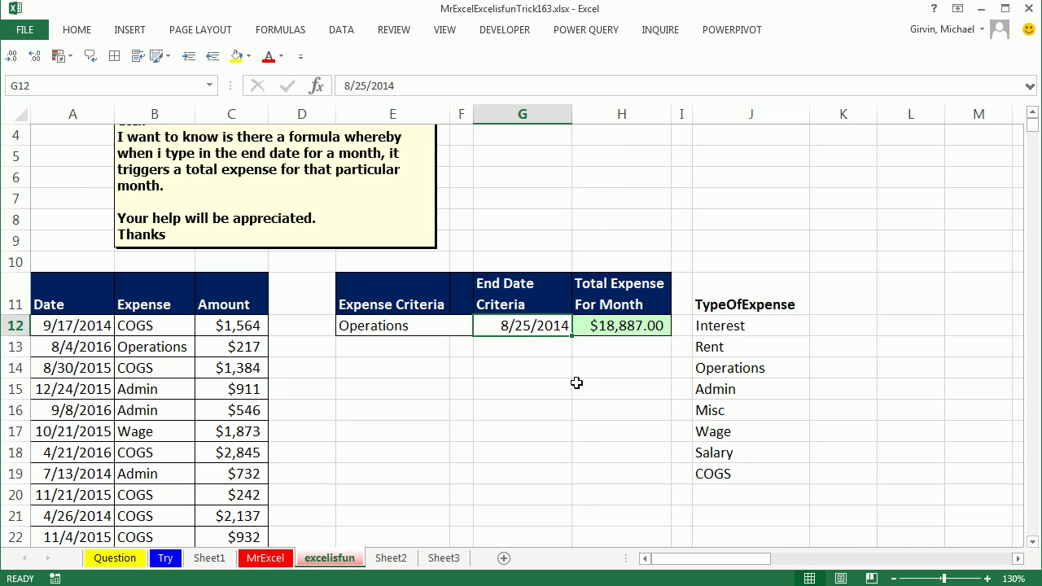
Set the Expense Criteria in E12 to Misc and the End Date Criteria in G12 to 2/1/2015
left_click(447, 328)
left_click(457, 328)
left_click(348, 399)
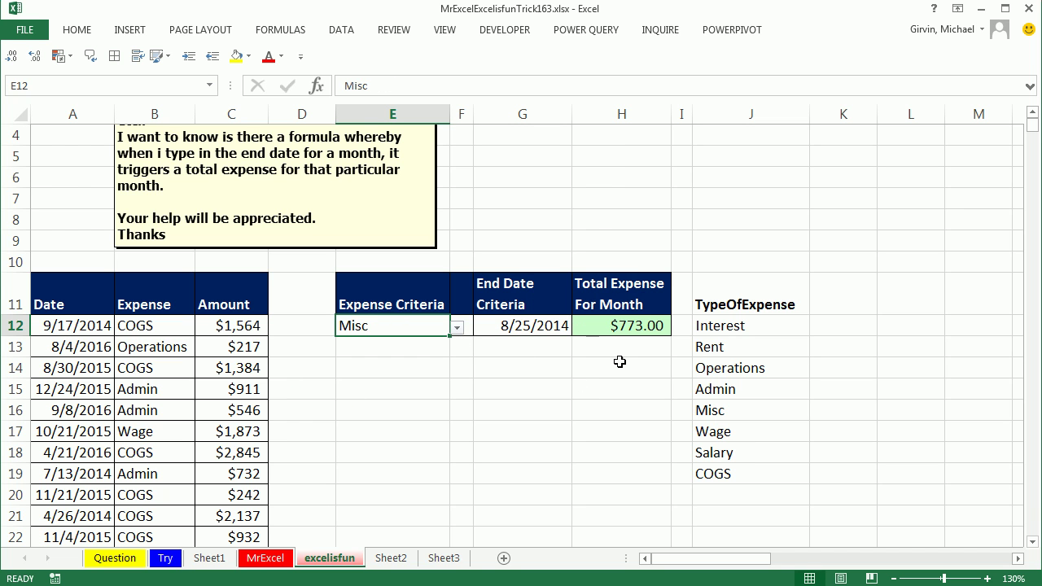
left_click(529, 329)
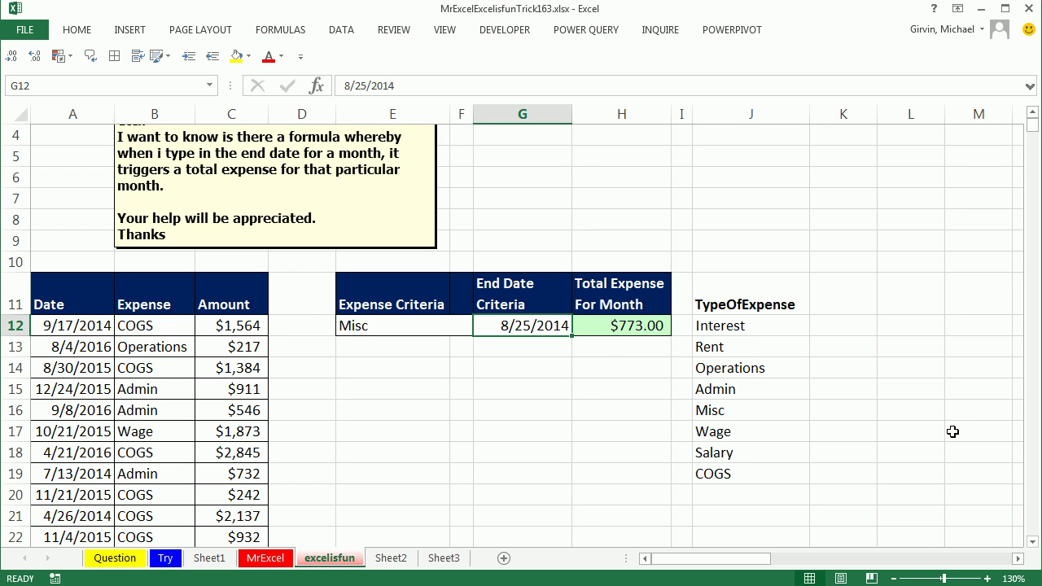
type("2/1/2")
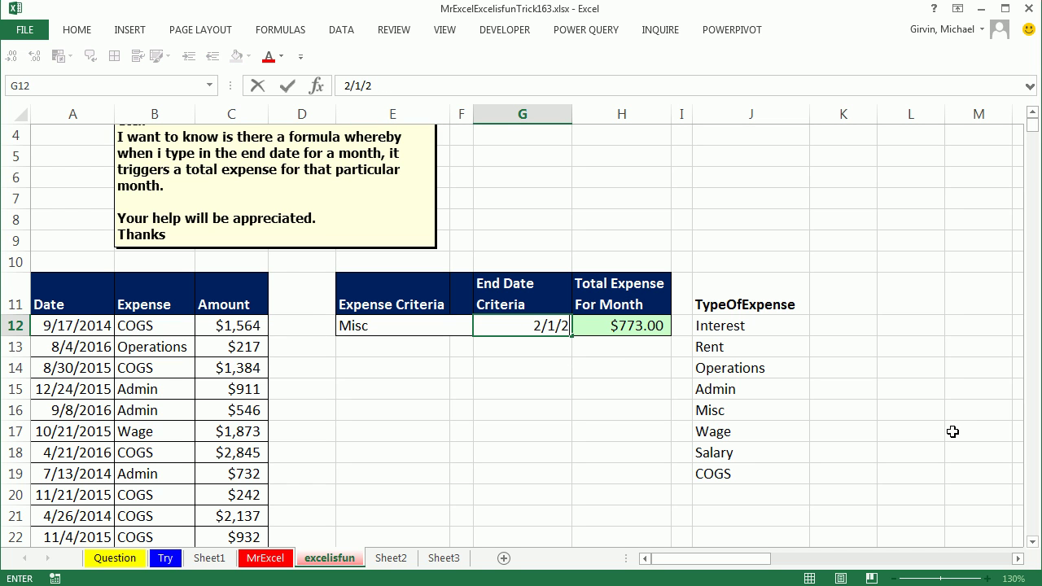
type("015")
key("ctrl+Return")
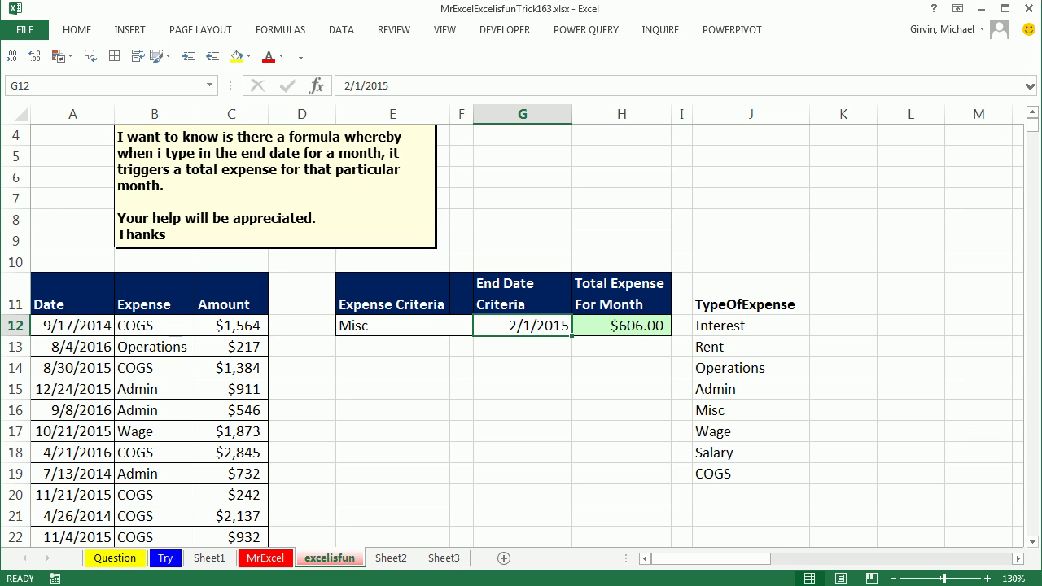